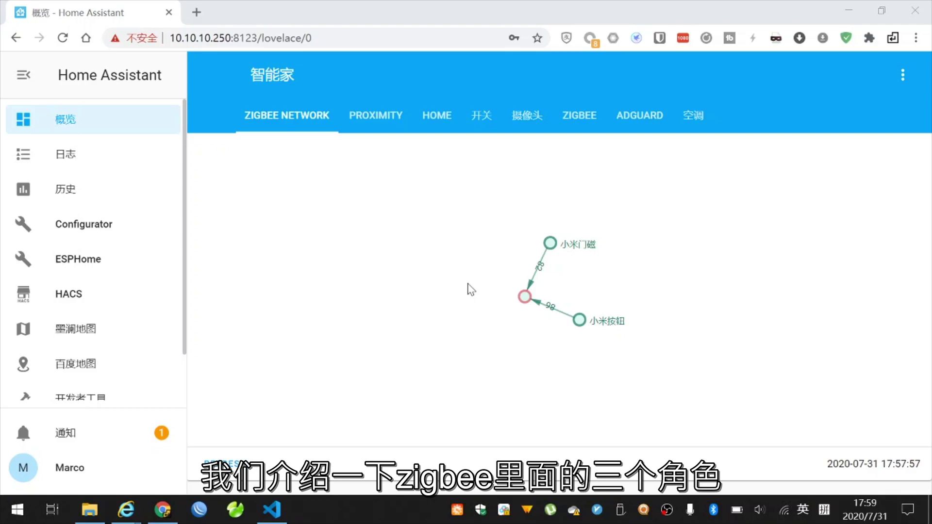
{"action": "left_click", "coordinate": [523, 299]}
{"action": "left_click_drag", "start_coordinate": [533, 267], "coordinate": [508, 336]}
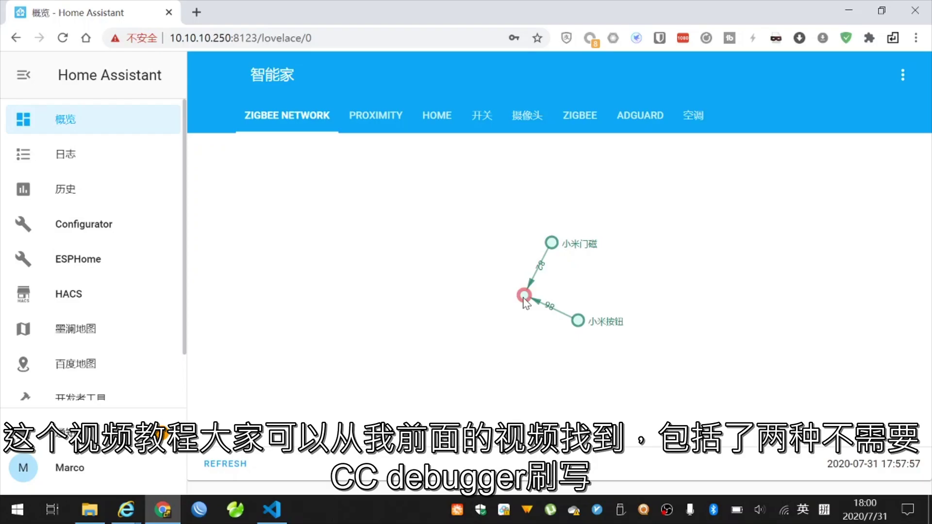
{"action": "left_click_drag", "start_coordinate": [523, 298], "coordinate": [494, 322]}
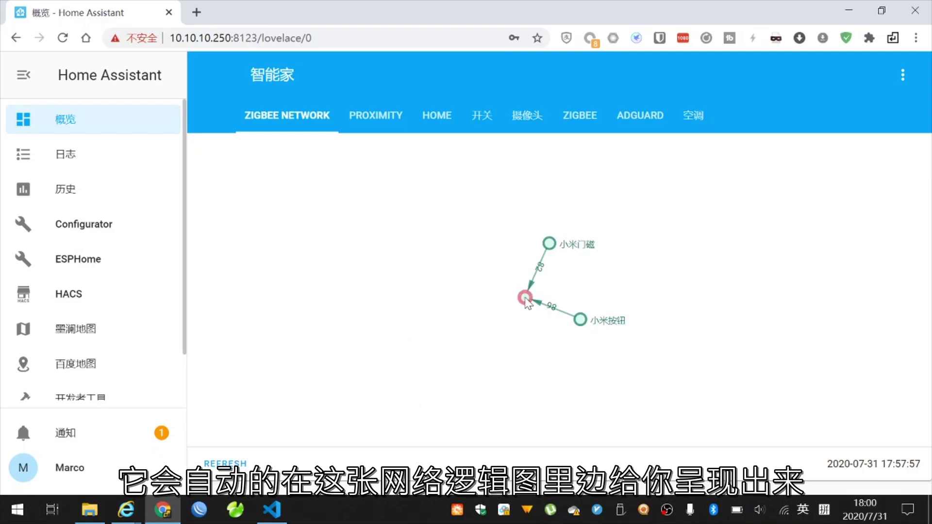
{"action": "left_click_drag", "start_coordinate": [525, 297], "coordinate": [503, 314]}
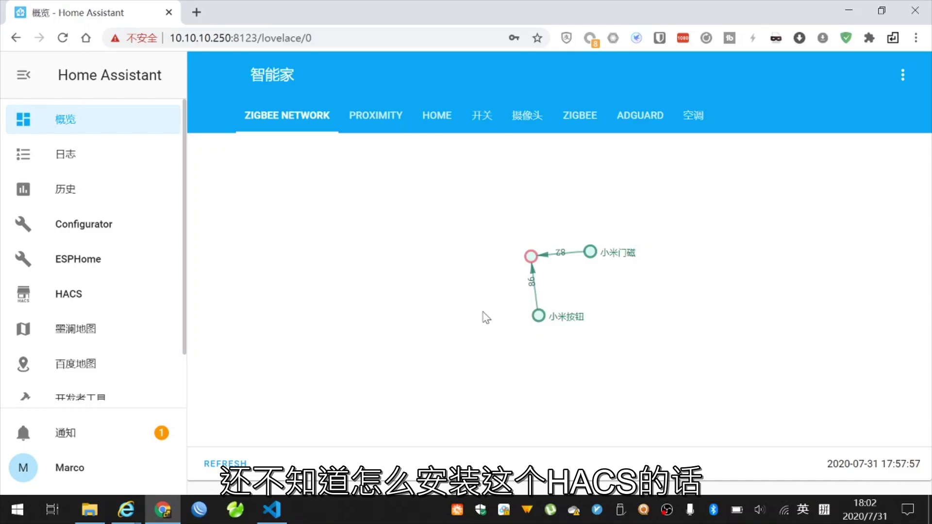
Open the Frontend section of HACS and dismiss all new repositories.
{"action": "left_click", "coordinate": [134, 294]}
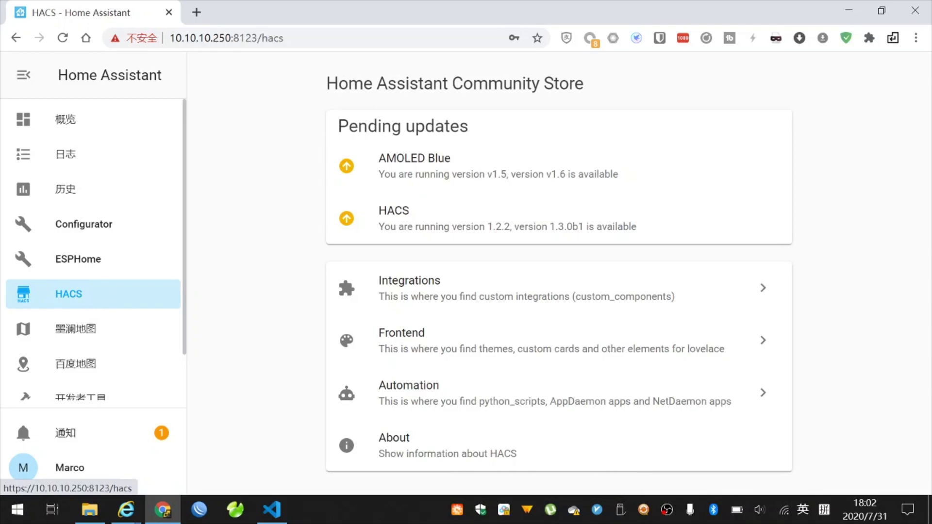
{"action": "left_click", "coordinate": [413, 348]}
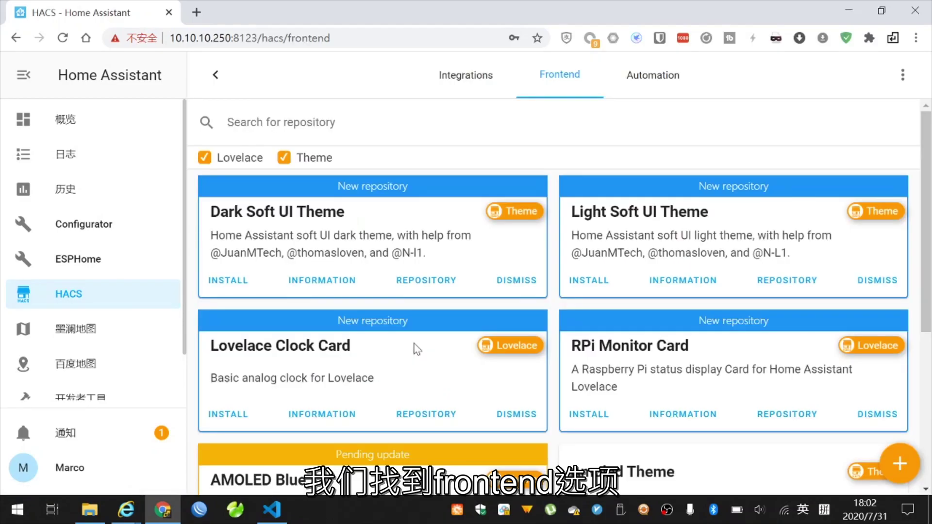
{"action": "left_click", "coordinate": [901, 75]}
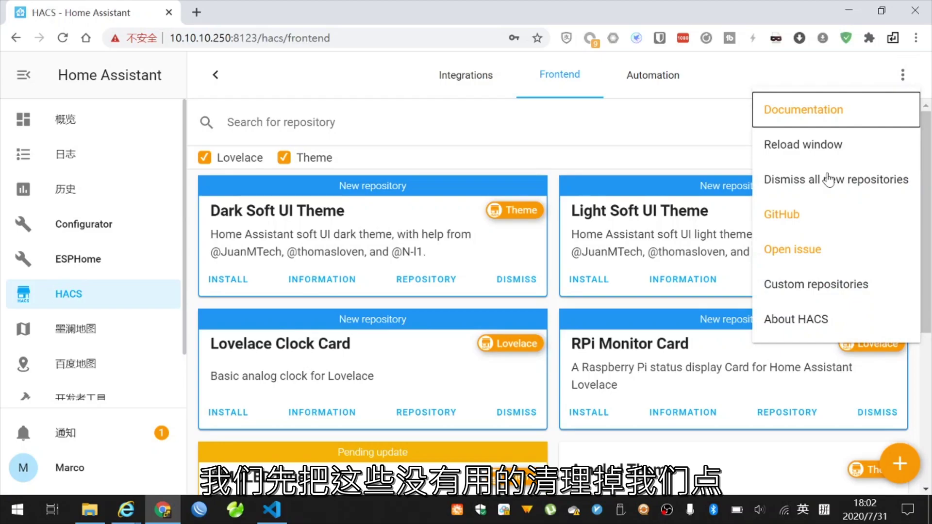
{"action": "left_click", "coordinate": [784, 194]}
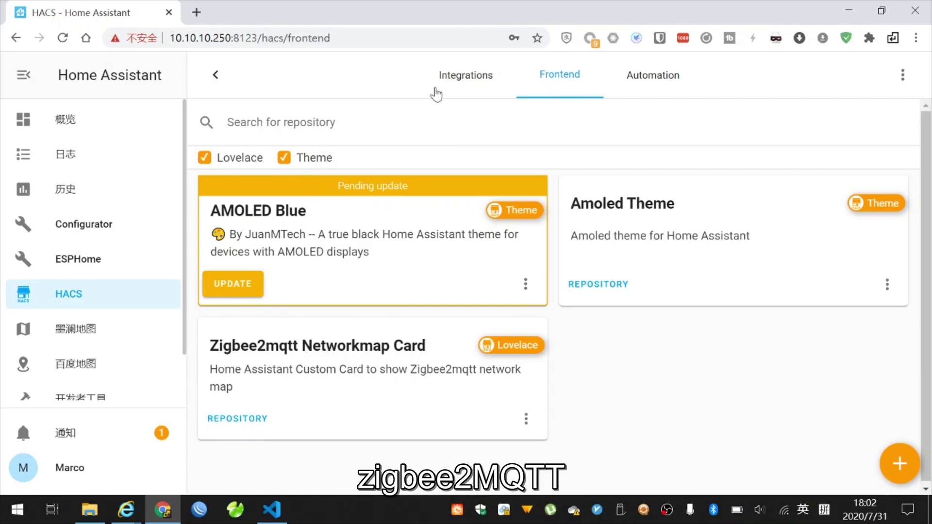
Search the frontend repositories for zigbee2mqtt and check the options available for the Zigbee2mqtt Networkmap Card.
{"action": "type", "text": "z"}
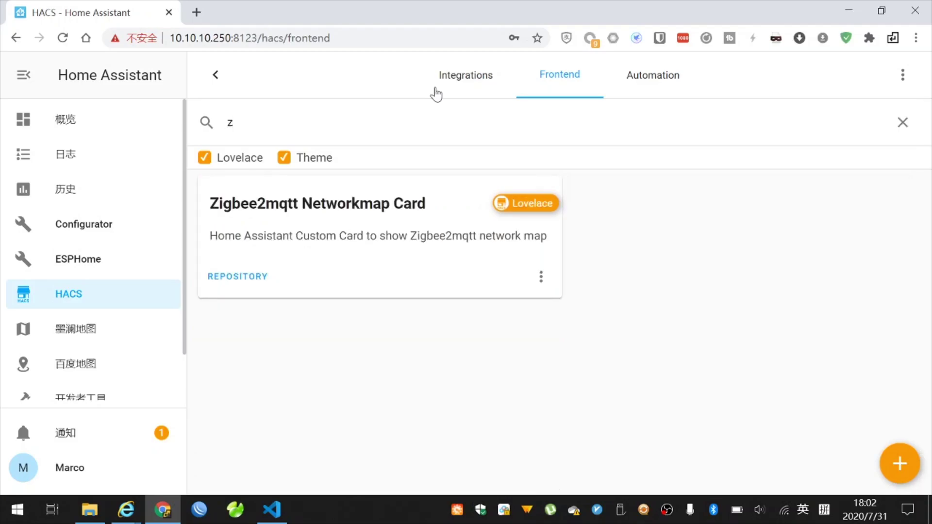
{"action": "type", "text": "igbee2mqtt"}
{"action": "left_click", "coordinate": [540, 277]}
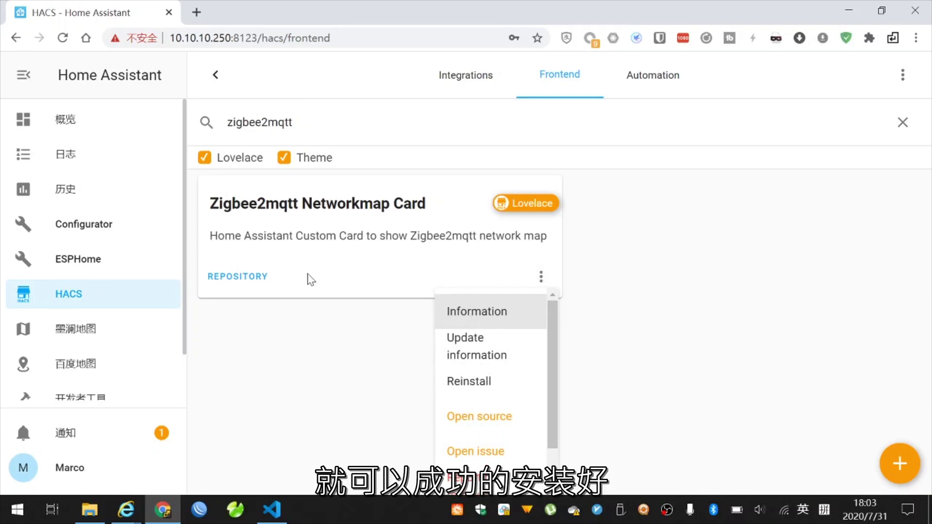
{"action": "left_click", "coordinate": [294, 343]}
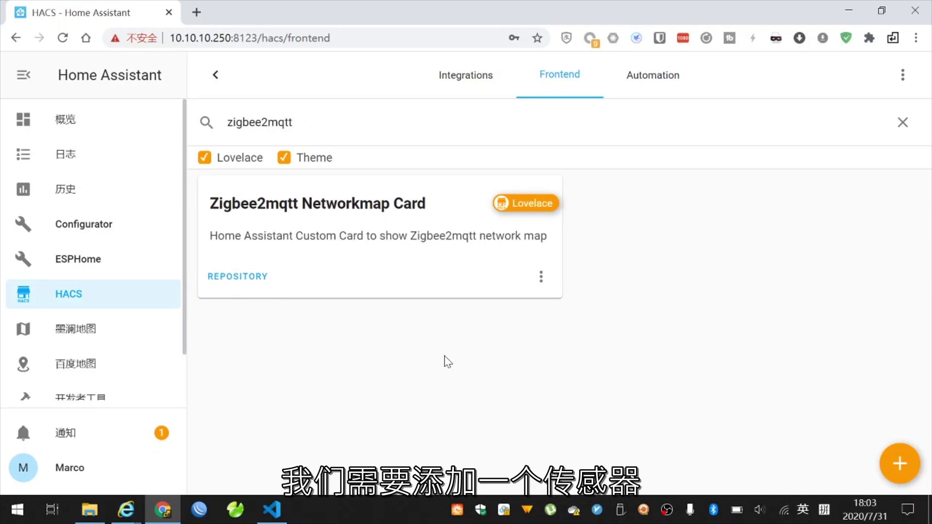
Open the Zigbee2mqtt Networkmap Card's information and copy the complete sensor block given for configuration.yaml.
{"action": "left_click", "coordinate": [541, 277]}
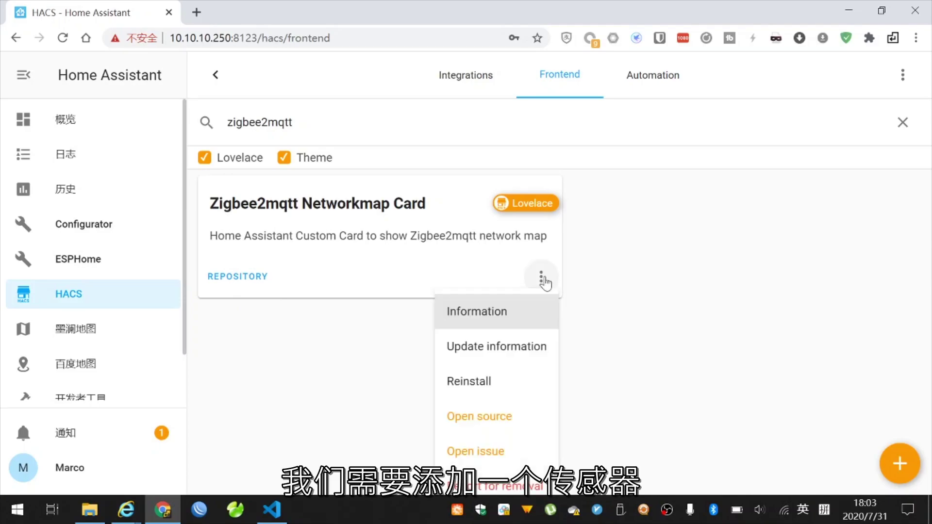
{"action": "left_click", "coordinate": [513, 313]}
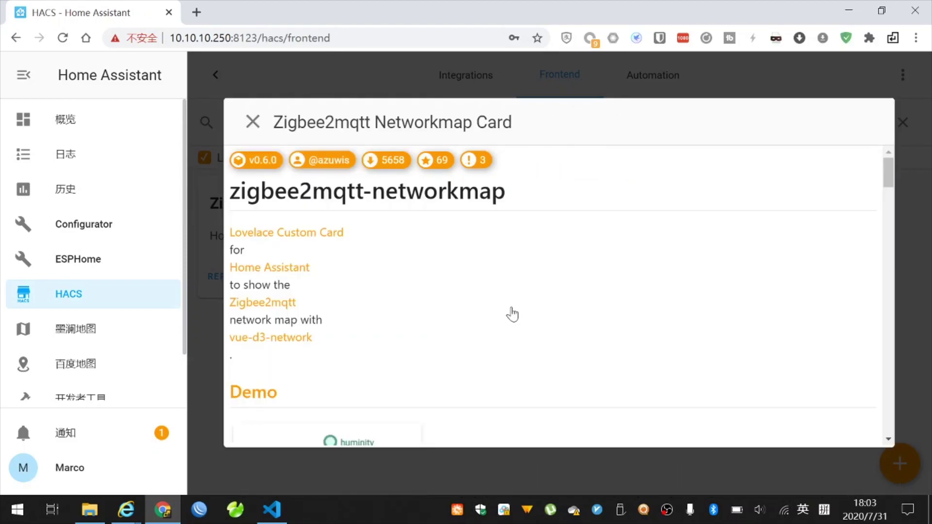
{"action": "scroll", "coordinate": [513, 314], "scroll_direction": "down", "scroll_amount": 5}
{"action": "scroll", "coordinate": [512, 315], "scroll_direction": "down", "scroll_amount": 2}
{"action": "scroll", "coordinate": [513, 314], "scroll_direction": "up", "scroll_amount": 1}
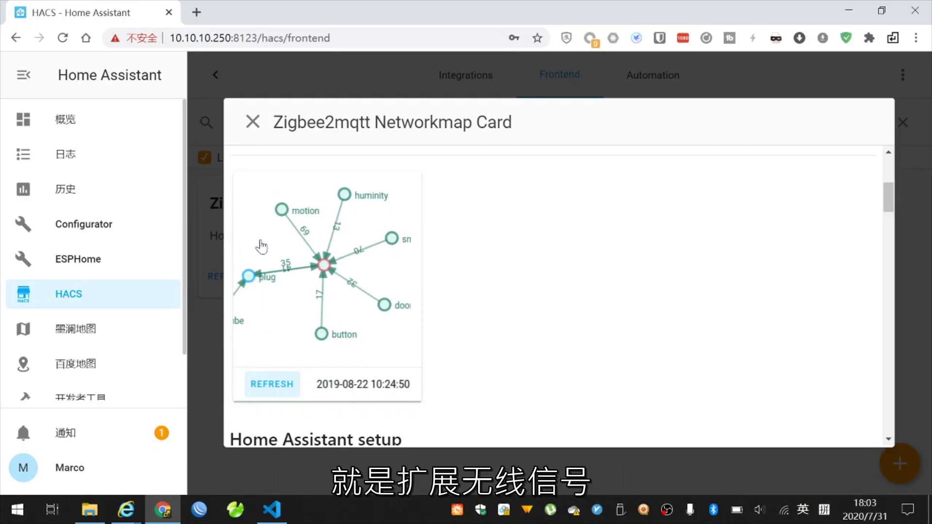
{"action": "scroll", "coordinate": [500, 339], "scroll_direction": "down", "scroll_amount": 5}
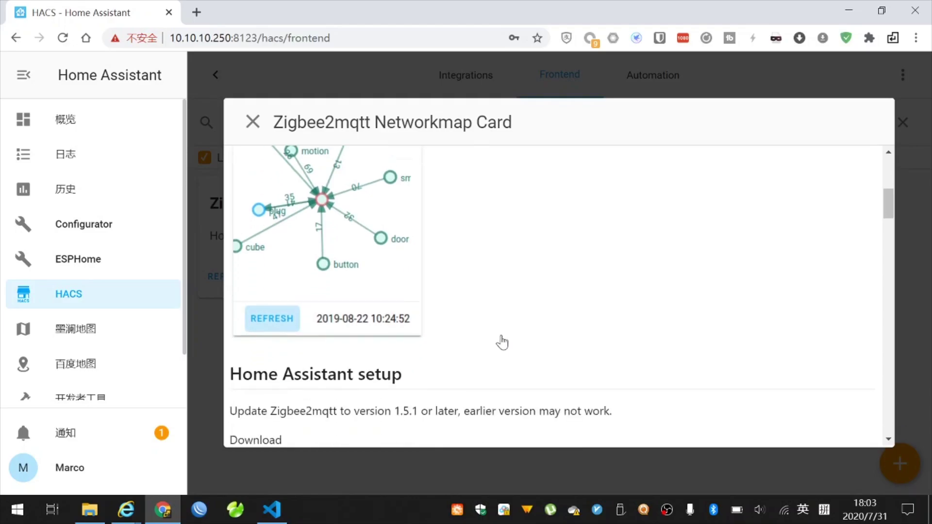
{"action": "scroll", "coordinate": [502, 343], "scroll_direction": "down", "scroll_amount": 2}
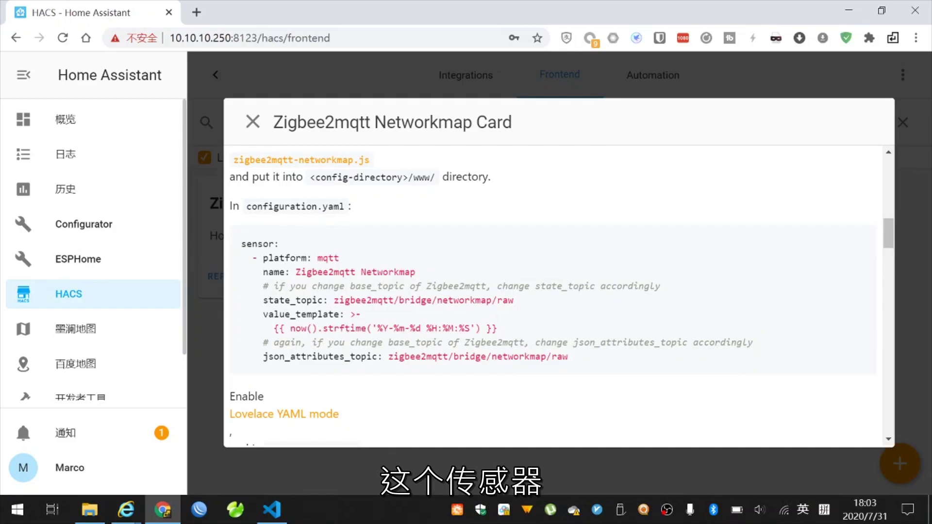
{"action": "left_click_drag", "start_coordinate": [242, 243], "coordinate": [572, 363]}
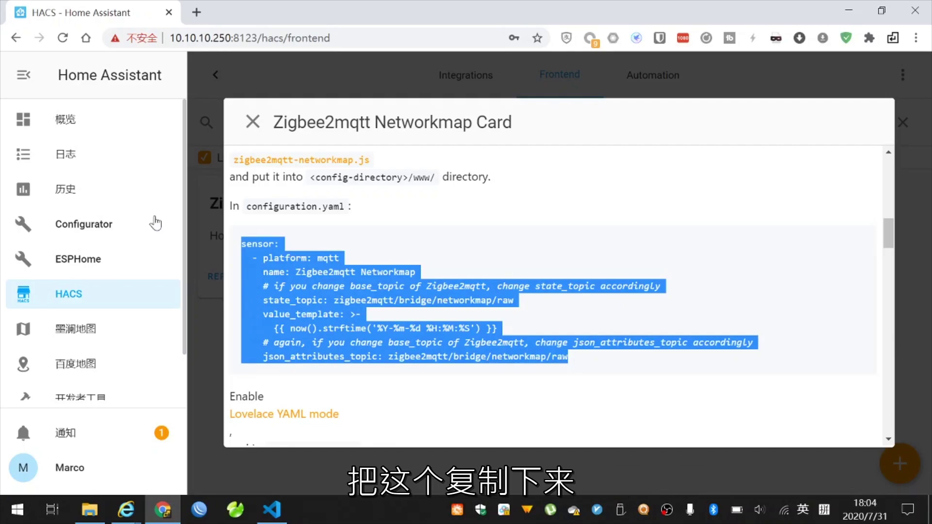
Open the Configurator and examine the Zigbee2mqtt Networkmap sensor block in the configuration file.
{"action": "left_click", "coordinate": [125, 224]}
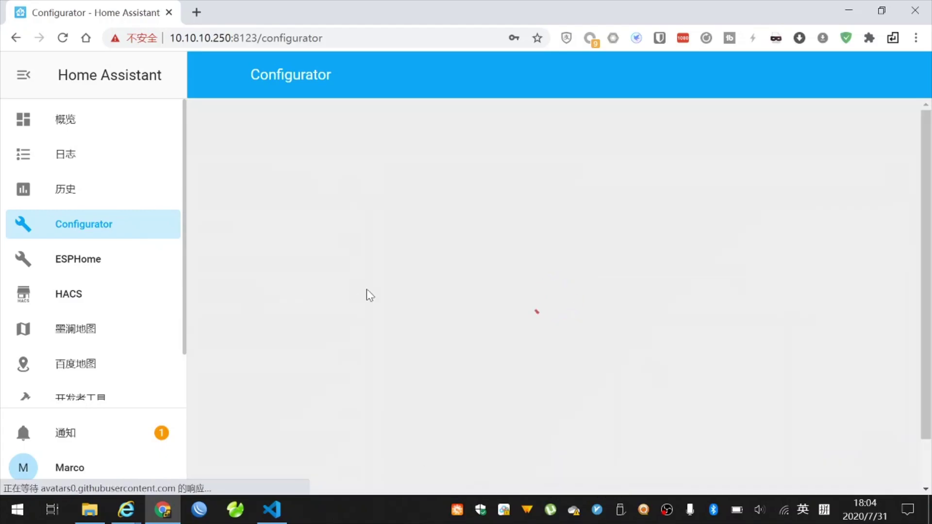
{"action": "scroll", "coordinate": [645, 340], "scroll_direction": "down", "scroll_amount": 11}
{"action": "scroll", "coordinate": [645, 340], "scroll_direction": "up", "scroll_amount": 7}
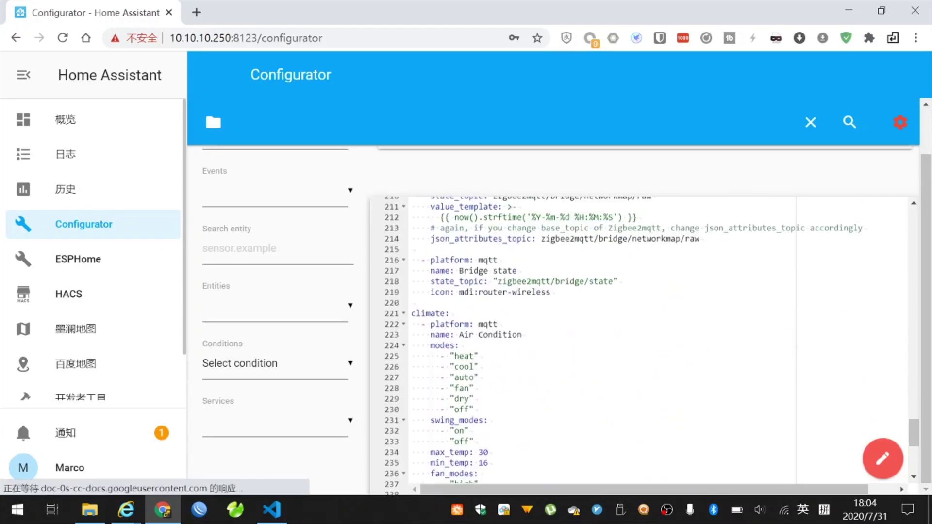
{"action": "scroll", "coordinate": [645, 340], "scroll_direction": "up", "scroll_amount": 1}
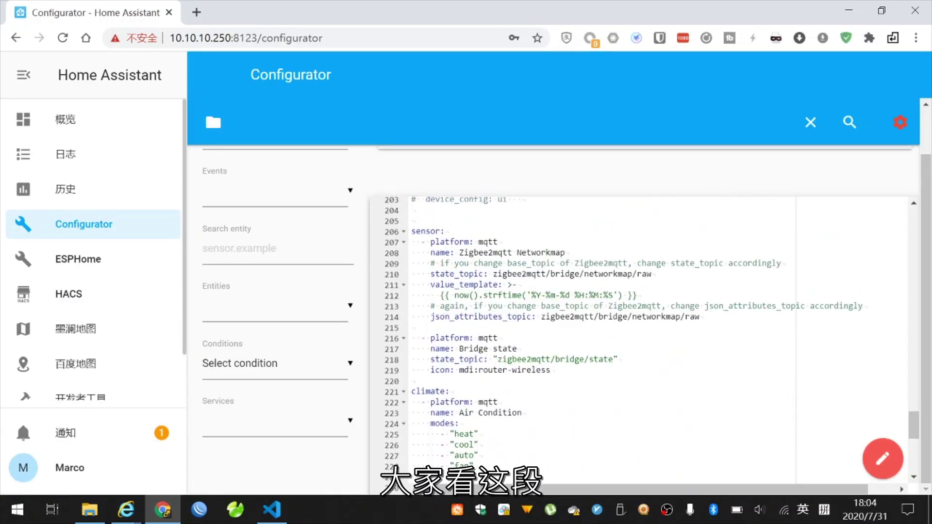
{"action": "left_click_drag", "start_coordinate": [700, 316], "coordinate": [384, 206]}
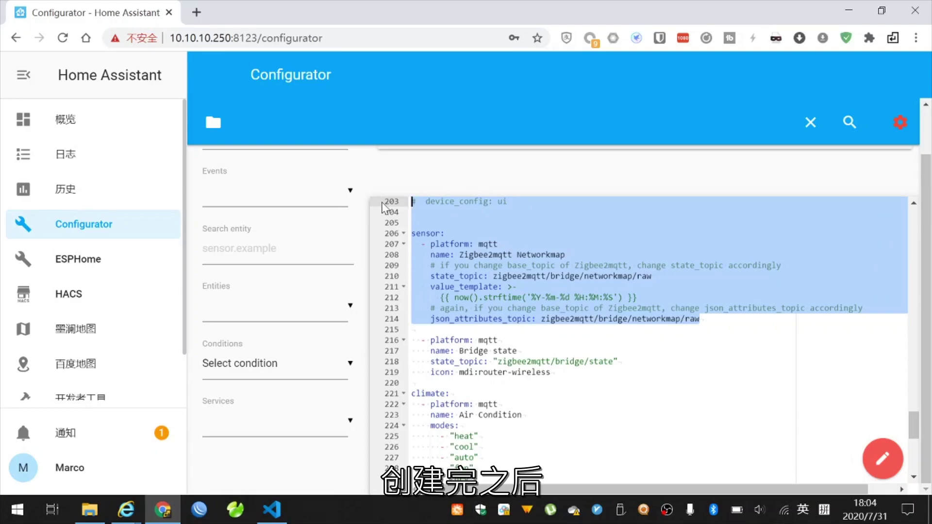
{"action": "left_click", "coordinate": [775, 121]}
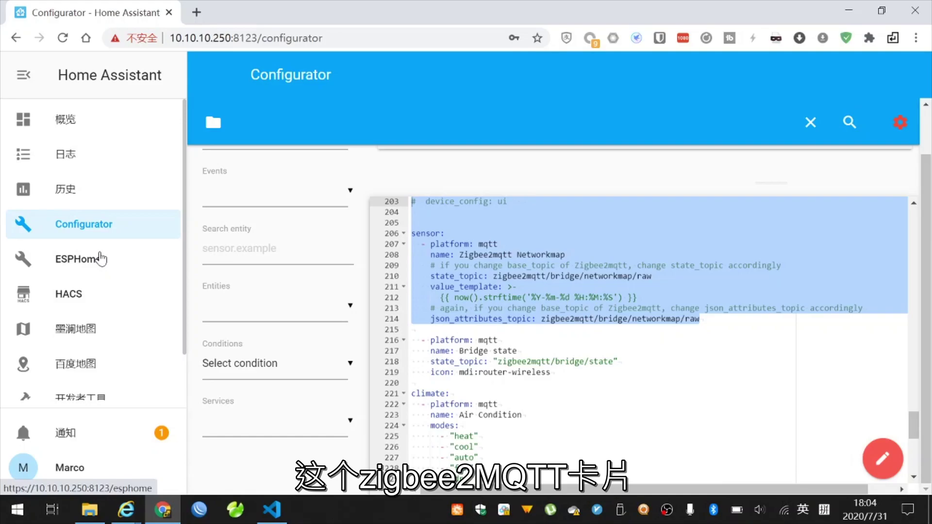
Return to the HACS frontend repositories and open the information for the Zigbee2mqtt Networkmap Card.
{"action": "left_click", "coordinate": [71, 119]}
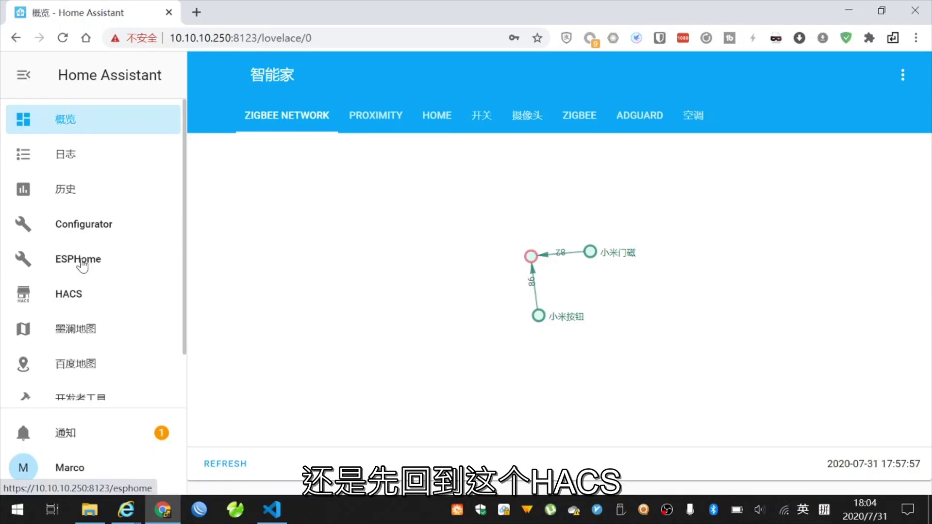
{"action": "left_click", "coordinate": [79, 290]}
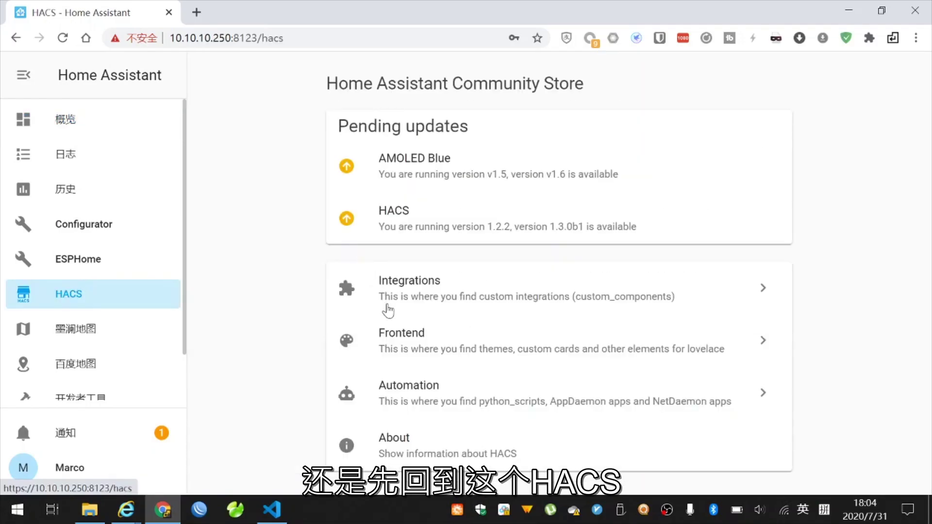
{"action": "left_click", "coordinate": [380, 337]}
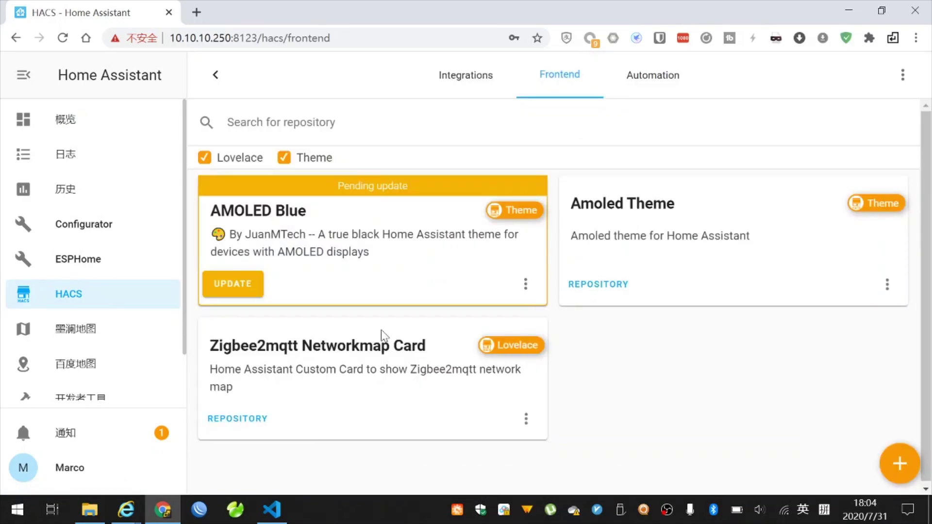
{"action": "left_click", "coordinate": [526, 418]}
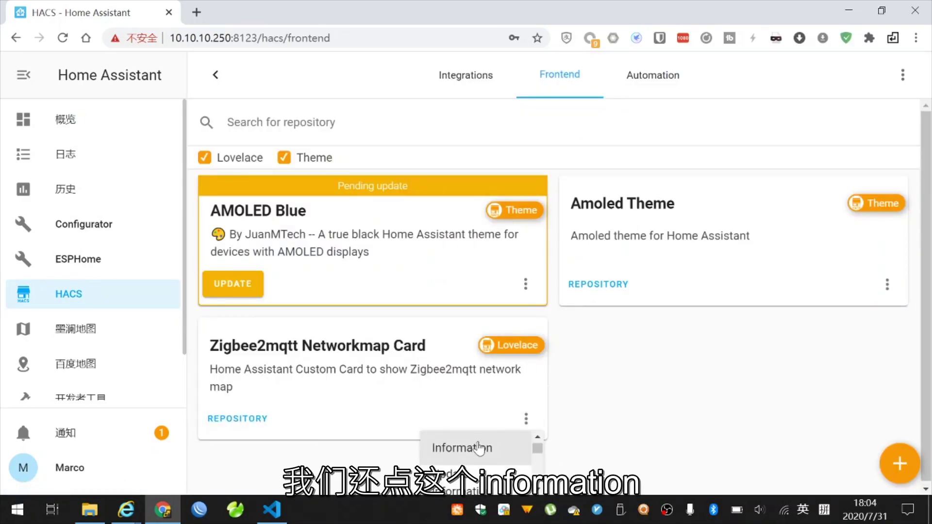
{"action": "left_click", "coordinate": [480, 445]}
Copy all the code under "views:" in the ui-lovelace.yaml example, starting at the "title: Zigbee Network" line.
{"action": "scroll", "coordinate": [467, 316], "scroll_direction": "down", "scroll_amount": 5}
{"action": "scroll", "coordinate": [467, 316], "scroll_direction": "down", "scroll_amount": 8}
{"action": "scroll", "coordinate": [467, 316], "scroll_direction": "up", "scroll_amount": 5}
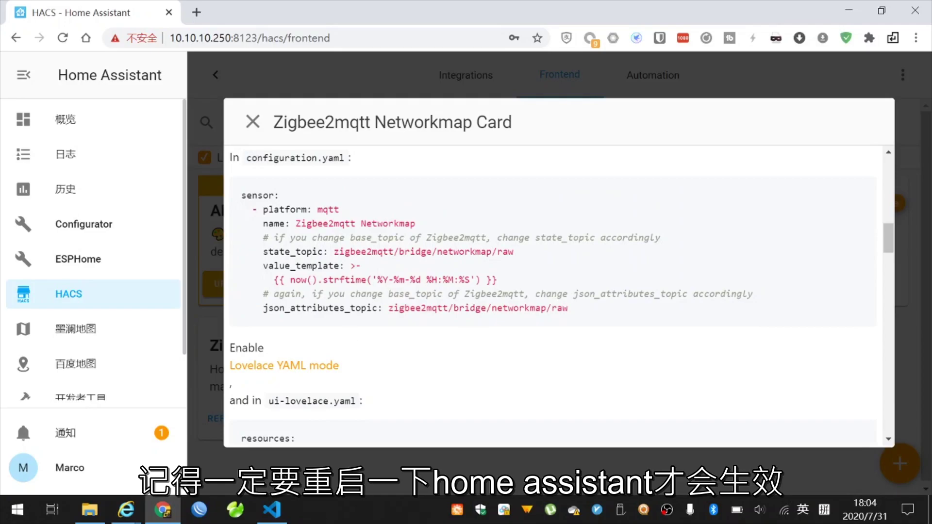
{"action": "scroll", "coordinate": [378, 359], "scroll_direction": "down", "scroll_amount": 5}
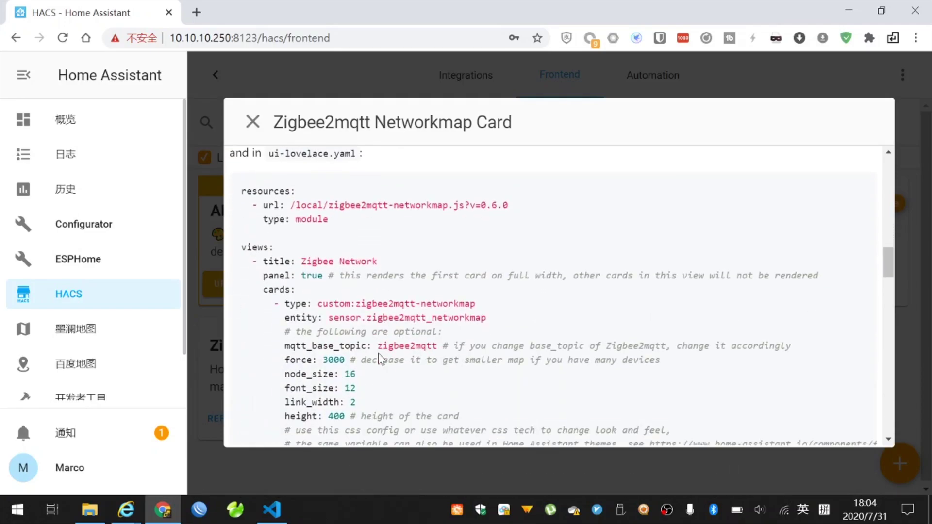
{"action": "scroll", "coordinate": [553, 322], "scroll_direction": "down", "scroll_amount": 3}
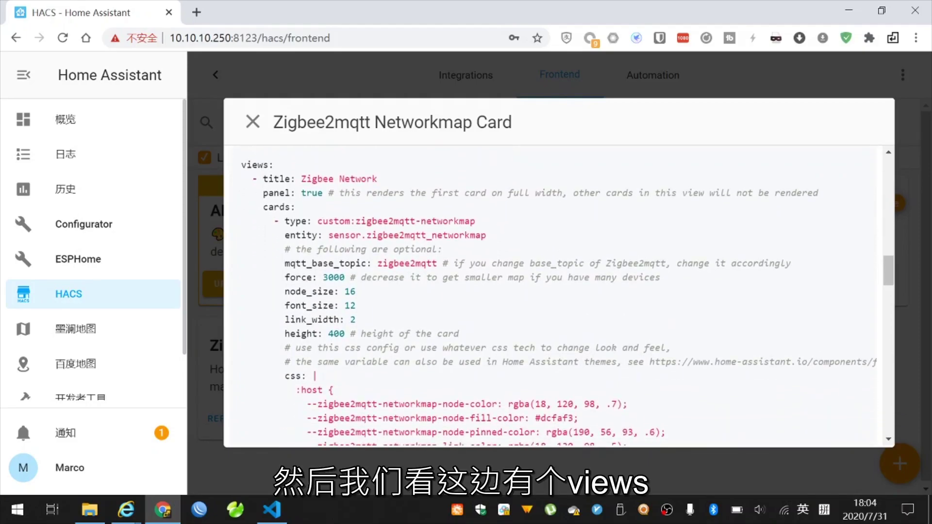
{"action": "scroll", "coordinate": [553, 296], "scroll_direction": "down", "scroll_amount": 2}
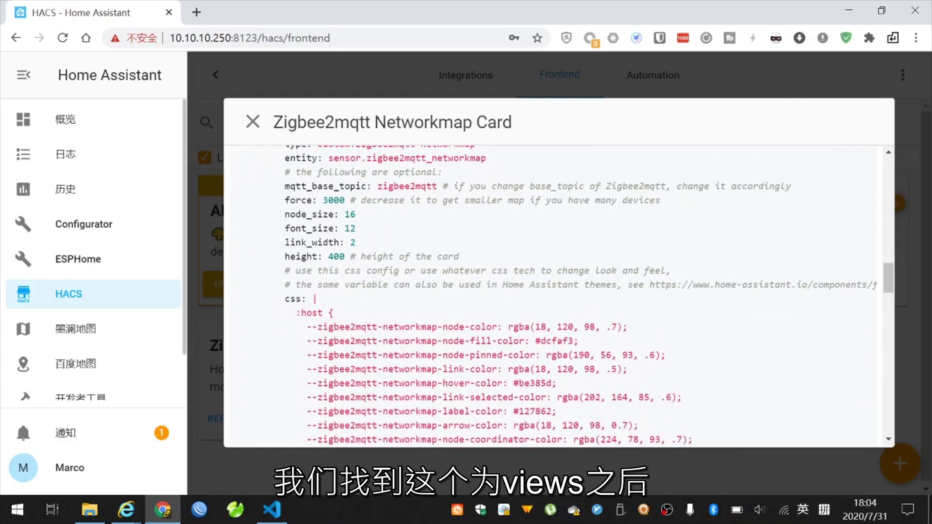
{"action": "scroll", "coordinate": [553, 296], "scroll_direction": "up", "scroll_amount": 2}
{"action": "left_click_drag", "start_coordinate": [252, 169], "coordinate": [247, 229]}
{"action": "scroll", "coordinate": [365, 318], "scroll_direction": "up", "scroll_amount": 10}
{"action": "right_click", "coordinate": [257, 236]}
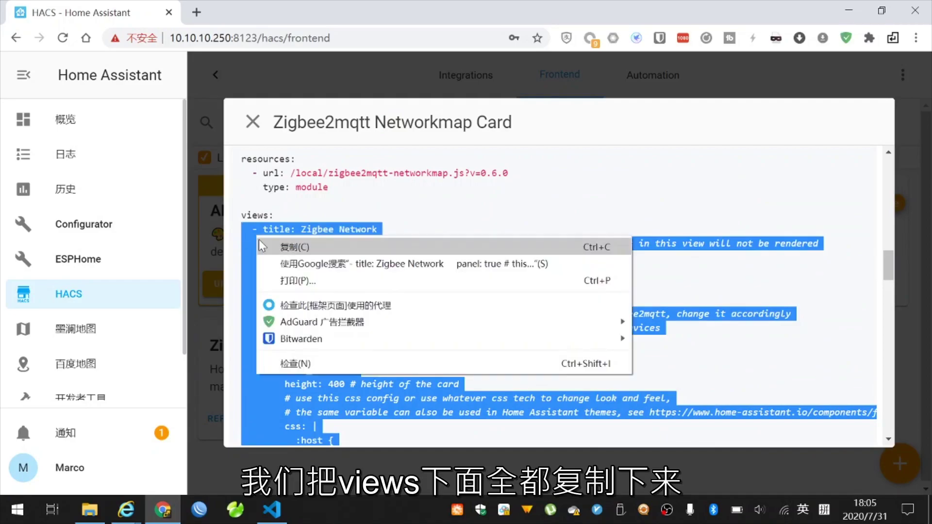
{"action": "left_click", "coordinate": [259, 243]}
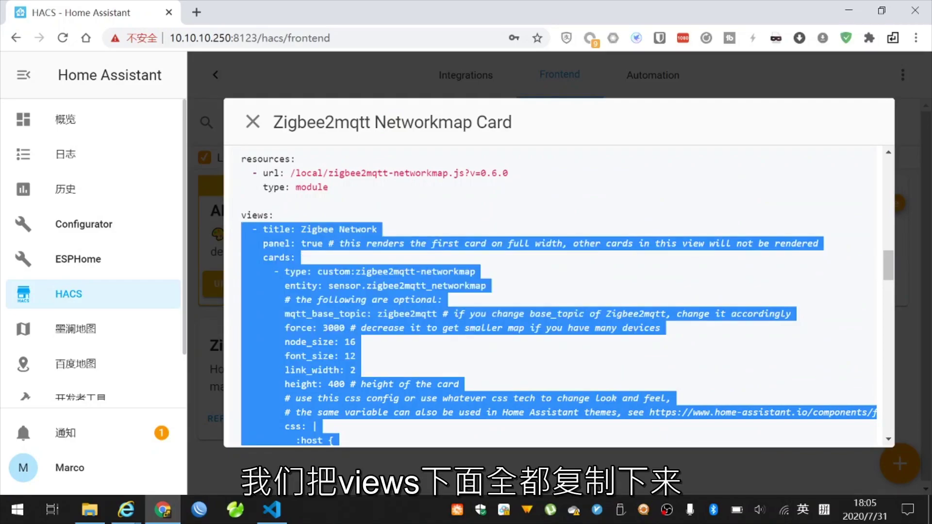
Open the overview dashboard (概览) for UI configuration and open its raw configuration editor (原始配置编辑器).
{"action": "left_click", "coordinate": [116, 127]}
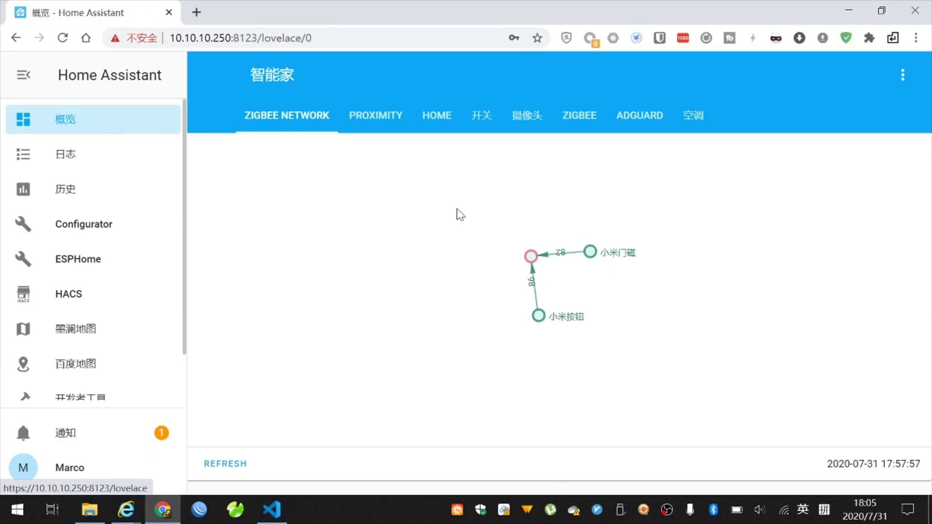
{"action": "left_click", "coordinate": [903, 75]}
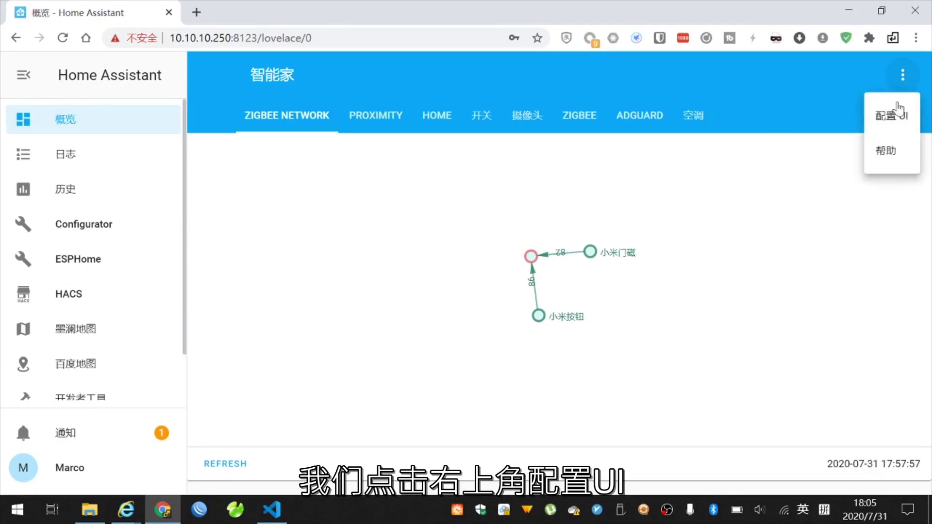
{"action": "left_click", "coordinate": [895, 116]}
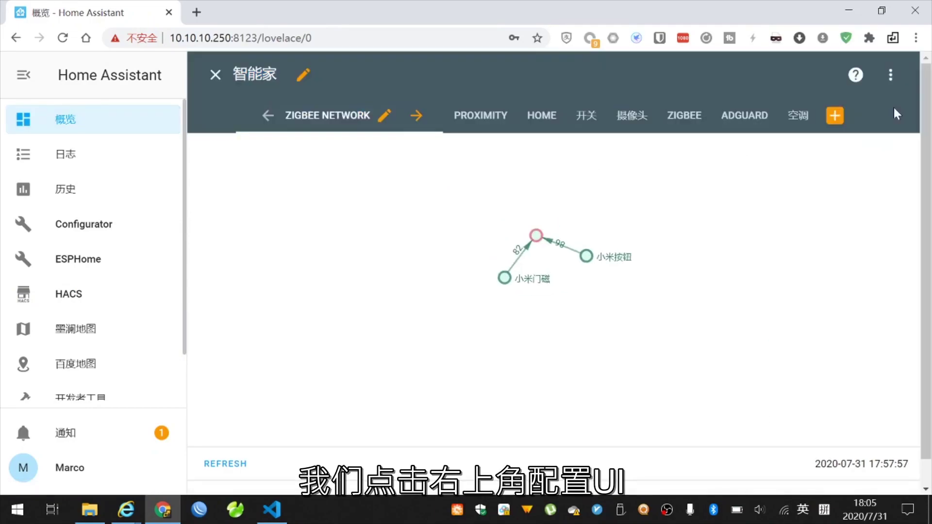
{"action": "left_click", "coordinate": [890, 76]}
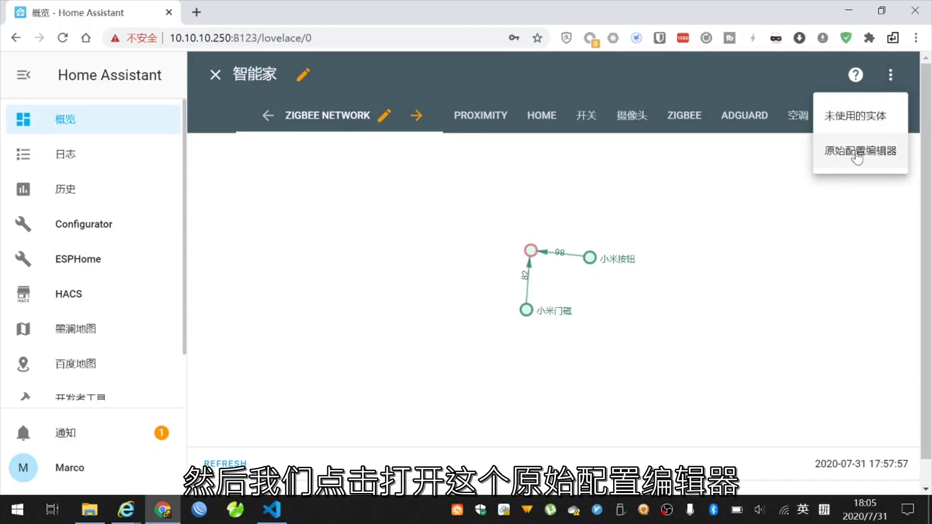
{"action": "left_click", "coordinate": [858, 154]}
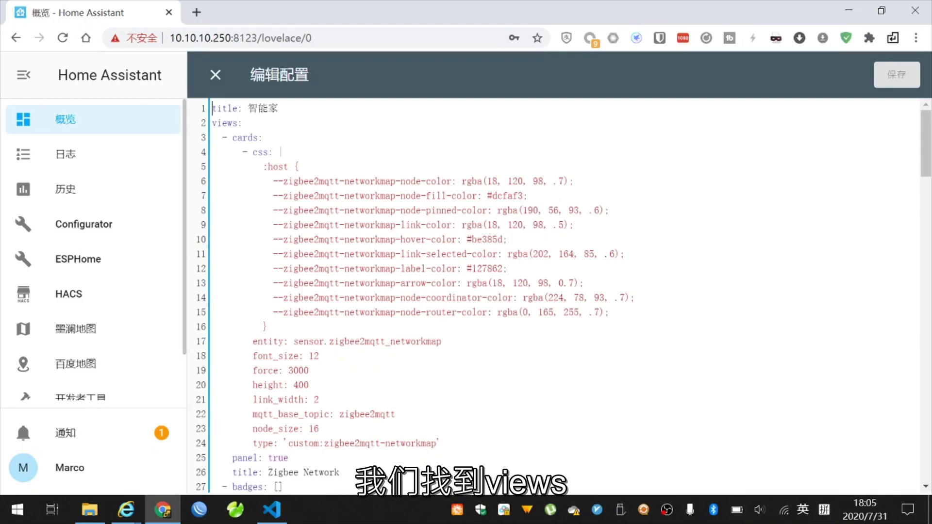
Examine the "views:" section of the raw configuration and the cards listed beneath it.
{"action": "left_click_drag", "start_coordinate": [242, 123], "coordinate": [210, 124]}
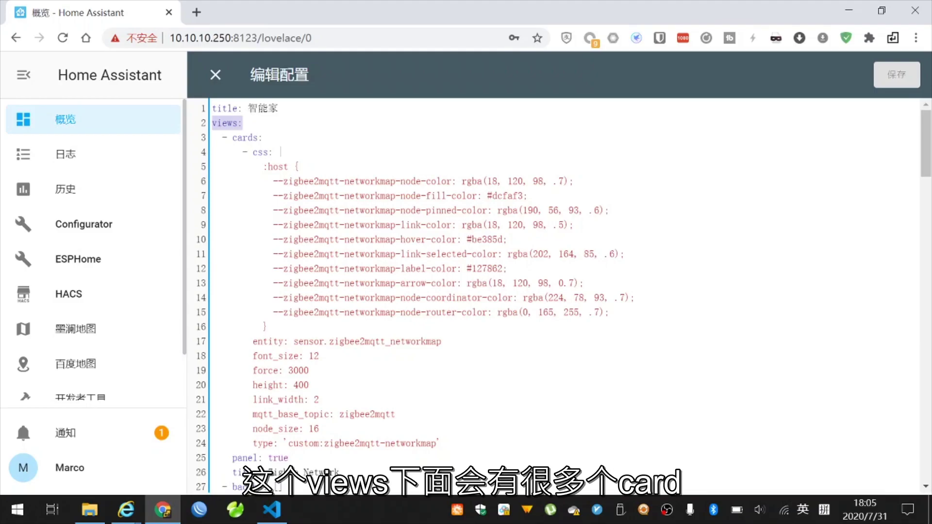
{"action": "key", "text": "shift+Down"}
{"action": "key", "text": "shift+Down"}
{"action": "key", "text": "shift+Down"}
{"action": "key", "text": "shift+Down"}
{"action": "key", "text": "shift+Down"}
{"action": "key", "text": "shift+Down"}
{"action": "key", "text": "shift+Down"}
{"action": "key", "text": "shift+Down"}
{"action": "key", "text": "shift+Down"}
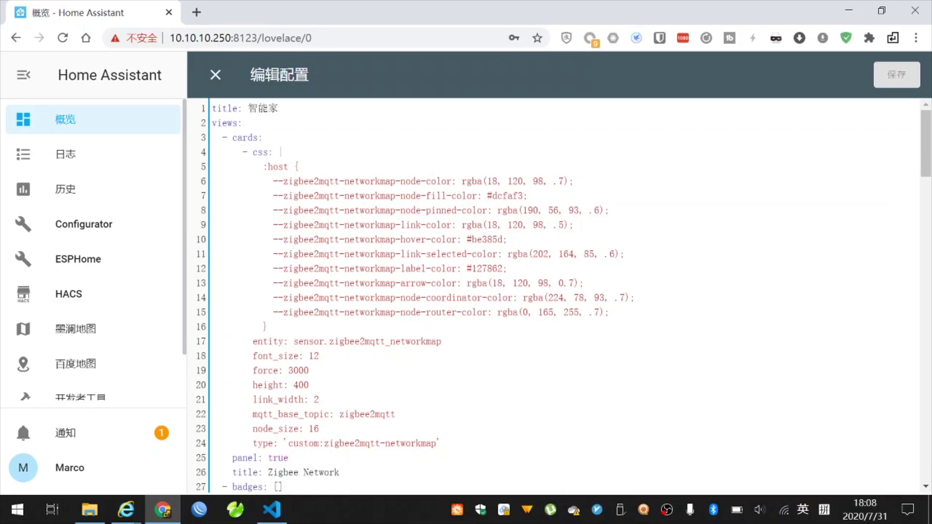
Delete the existing Zigbee Network view block under "views:", then save and leave dashboard editing.
{"action": "left_click_drag", "start_coordinate": [223, 137], "coordinate": [212, 472]}
{"action": "key", "text": "BackSpace"}
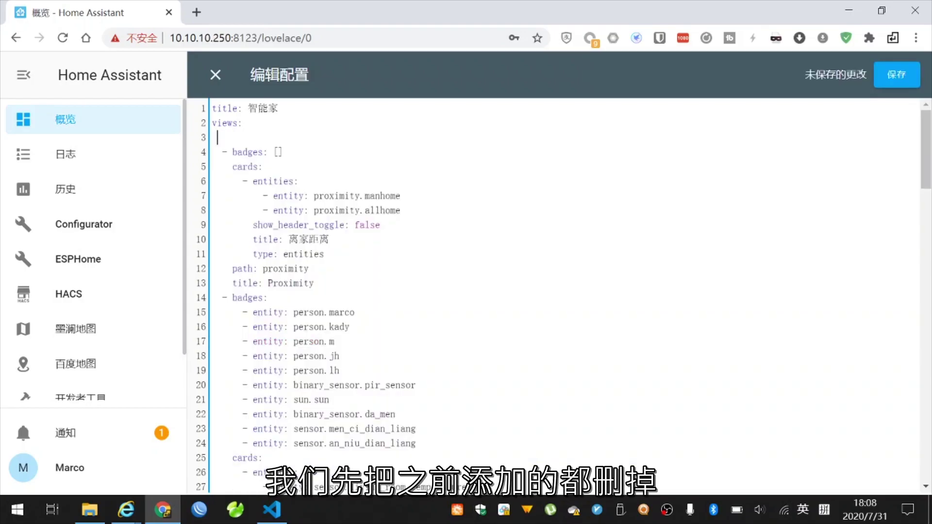
{"action": "key", "text": "BackSpace"}
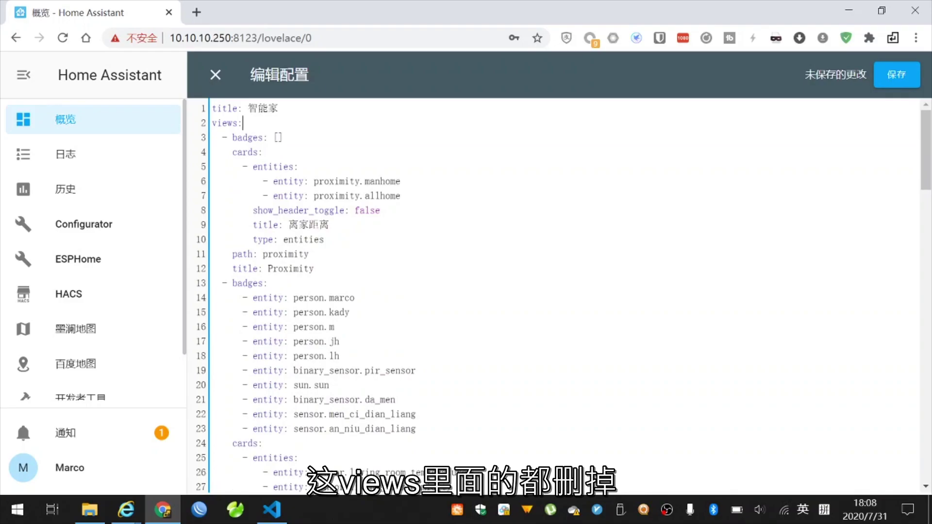
{"action": "left_click", "coordinate": [897, 74]}
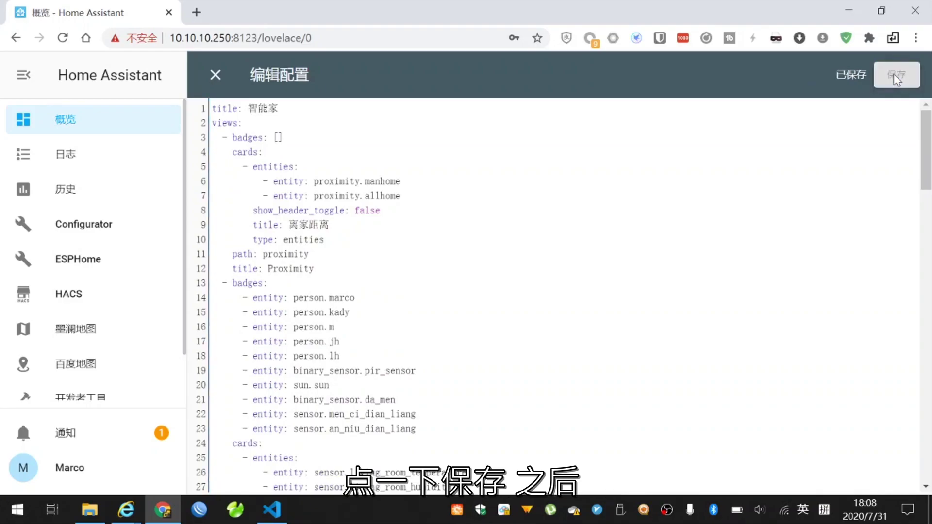
{"action": "left_click", "coordinate": [216, 76]}
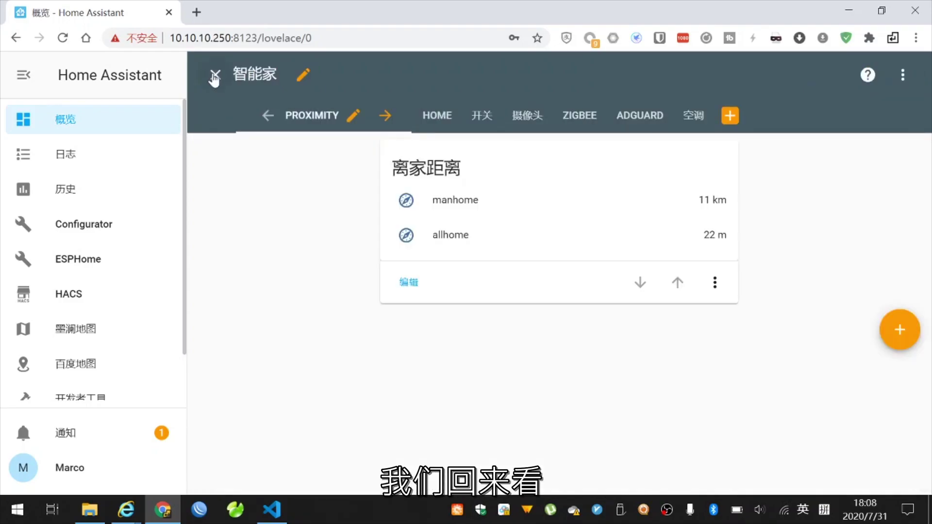
{"action": "left_click", "coordinate": [213, 76]}
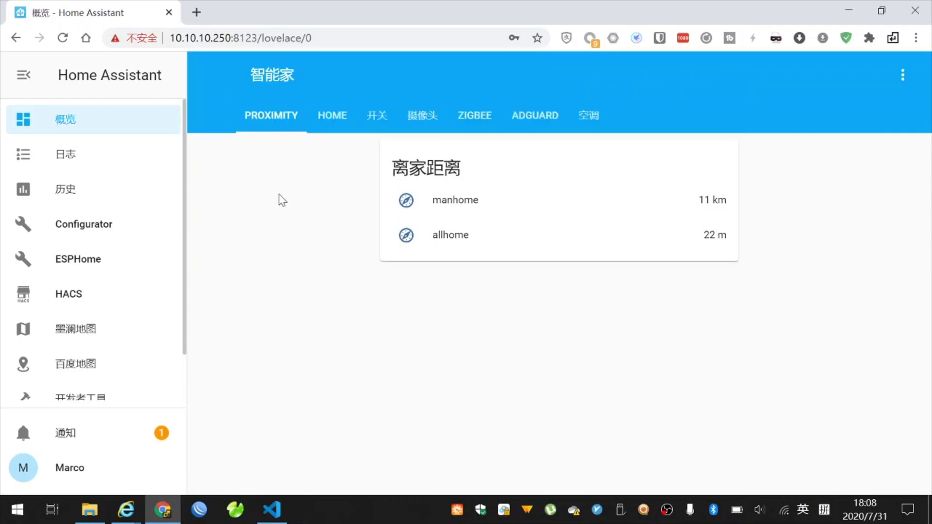
Reopen the raw configuration editor and paste the copied Zigbee Network view code on a new line directly under "views:".
{"action": "left_click", "coordinate": [903, 75]}
{"action": "left_click", "coordinate": [881, 116]}
{"action": "left_click", "coordinate": [903, 75]}
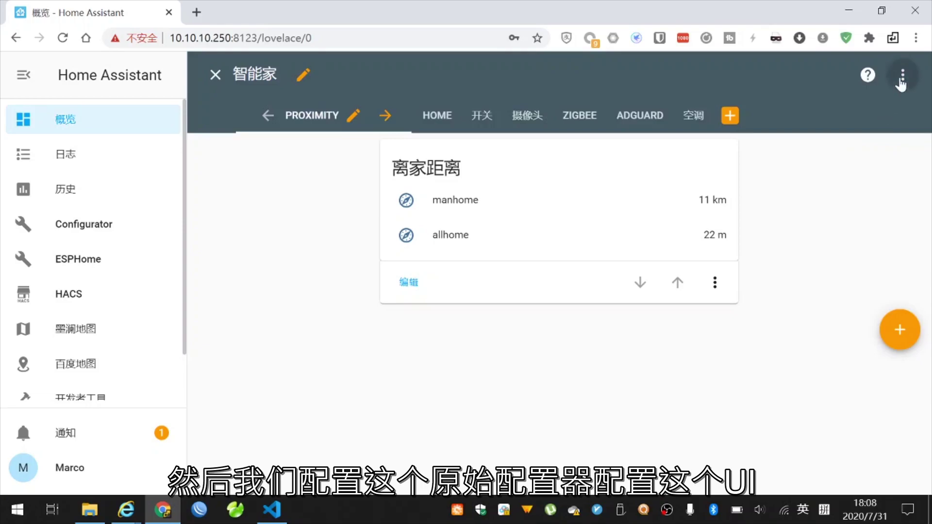
{"action": "left_click", "coordinate": [878, 155]}
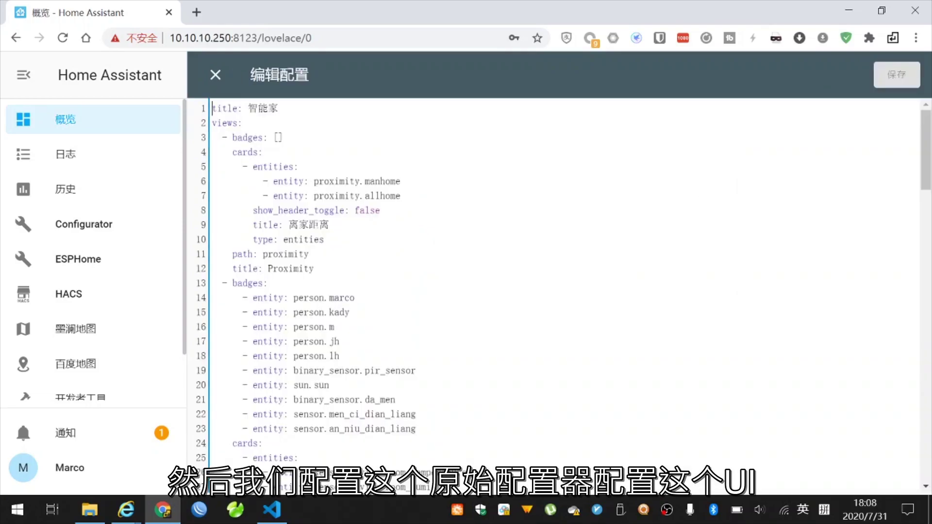
{"action": "left_click", "coordinate": [243, 123]}
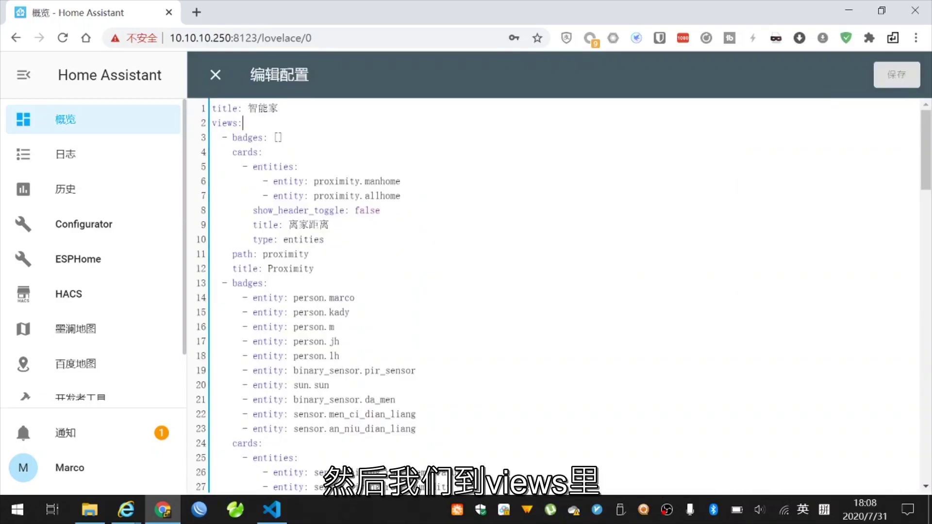
{"action": "key", "text": "Return"}
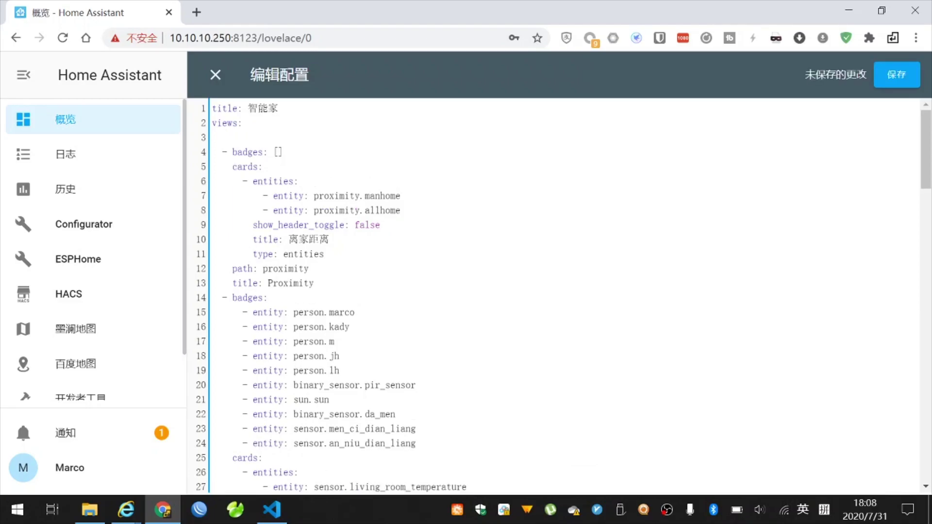
{"action": "key", "text": "ctrl+v"}
{"action": "scroll", "coordinate": [558, 291], "scroll_direction": "down", "scroll_amount": 3}
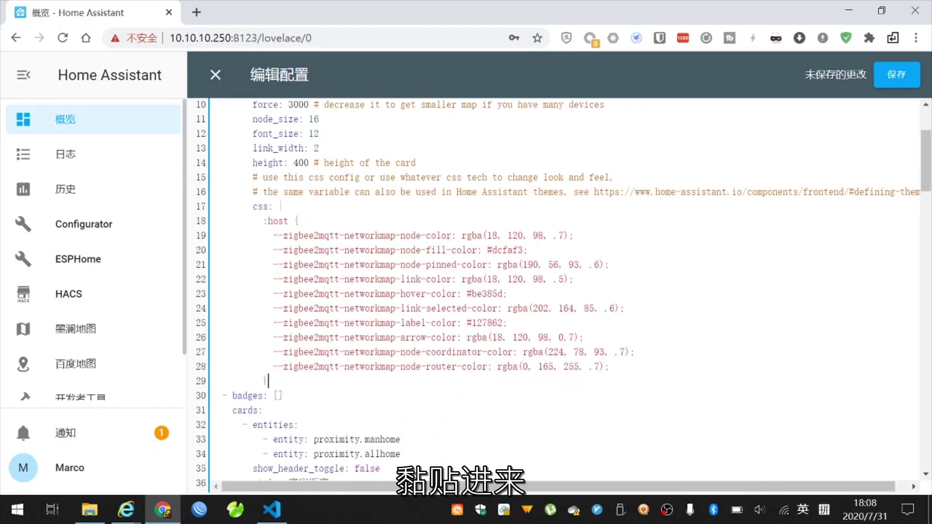
{"action": "scroll", "coordinate": [558, 292], "scroll_direction": "up", "scroll_amount": 5}
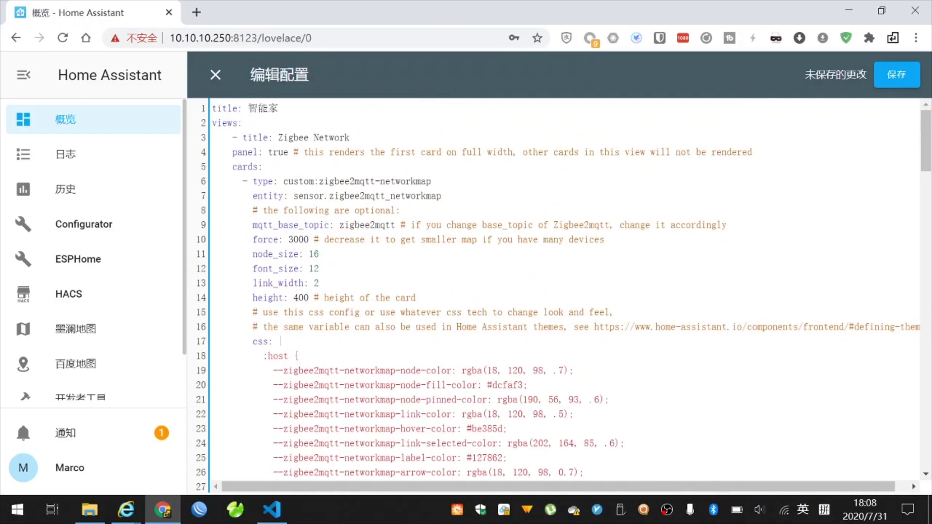
Delete the comment after "panel: true" and the whole "# the following are optional:" line from the pasted code.
{"action": "left_click_drag", "start_coordinate": [294, 152], "coordinate": [752, 152]}
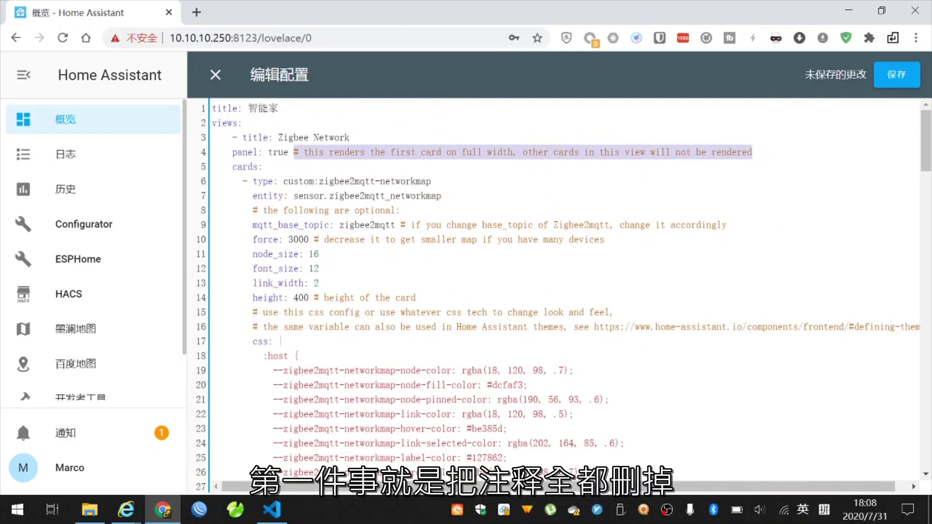
{"action": "key", "text": "BackSpace"}
{"action": "left_click_drag", "start_coordinate": [253, 210], "coordinate": [401, 210]}
{"action": "key", "text": "BackSpace"}
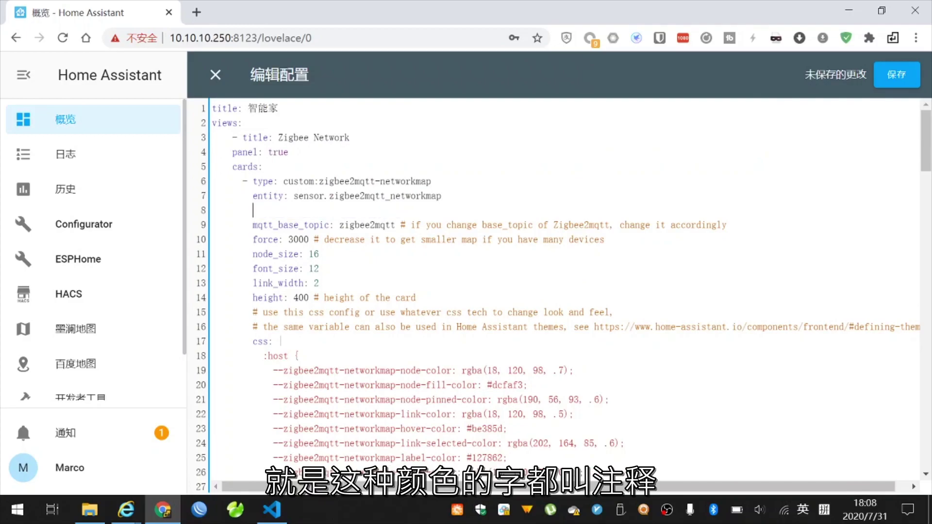
{"action": "key", "text": "BackSpace"}
{"action": "key", "text": "BackSpace"}
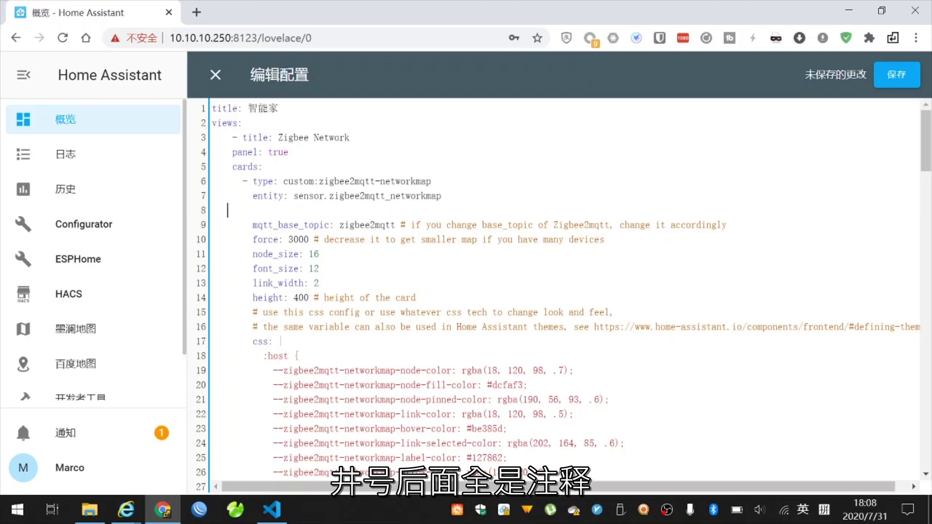
{"action": "key", "text": "BackSpace"}
{"action": "key", "text": "BackSpace"}
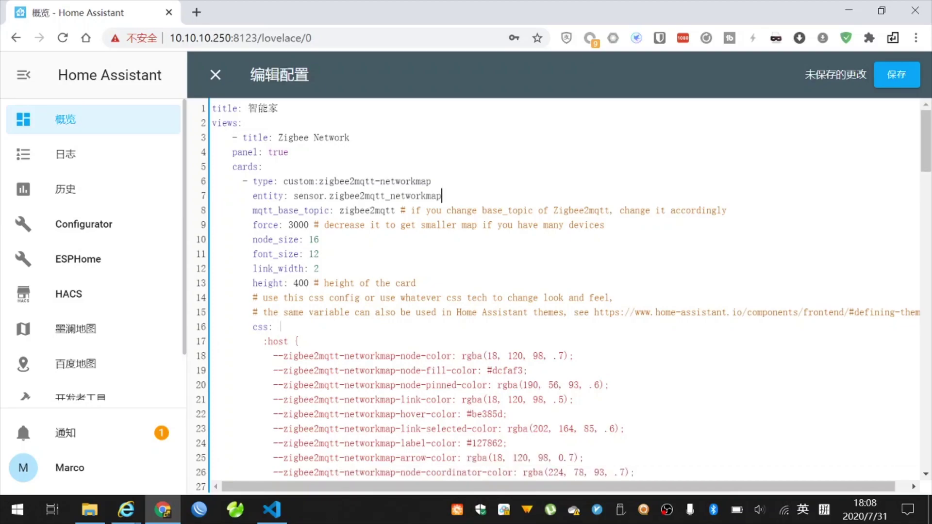
Delete the comments after mqtt_base_topic, force and height, plus the two comment lines above "css:".
{"action": "left_click_drag", "start_coordinate": [396, 210], "coordinate": [727, 210]}
{"action": "key", "text": "BackSpace"}
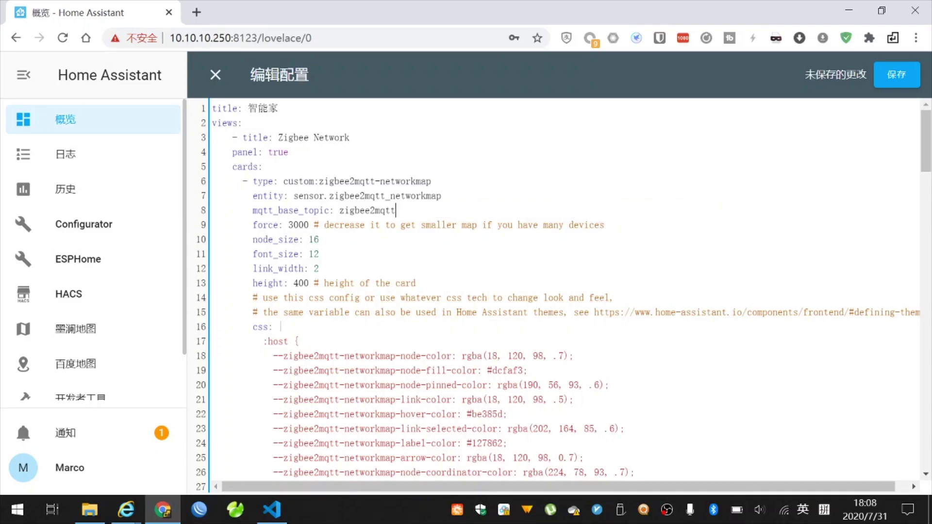
{"action": "left_click_drag", "start_coordinate": [309, 225], "coordinate": [604, 225]}
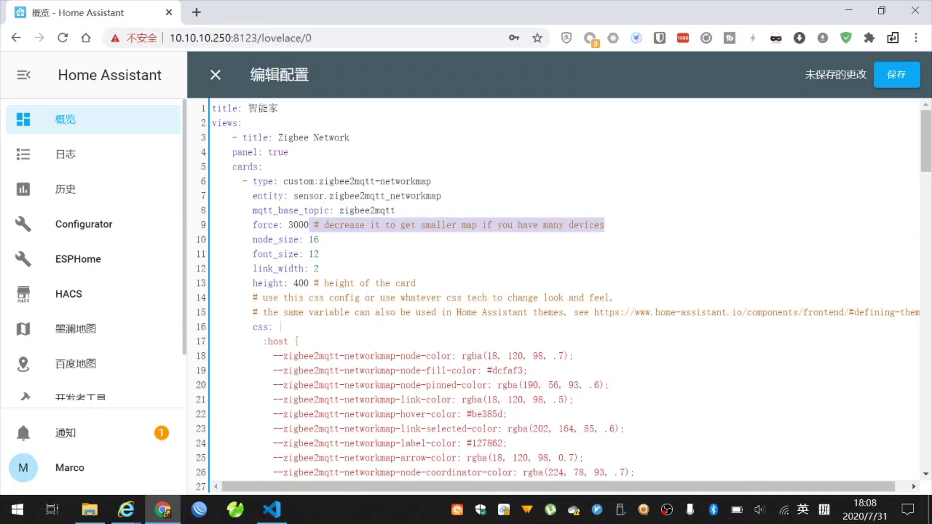
{"action": "key", "text": "BackSpace"}
{"action": "left_click_drag", "start_coordinate": [308, 283], "coordinate": [417, 283]}
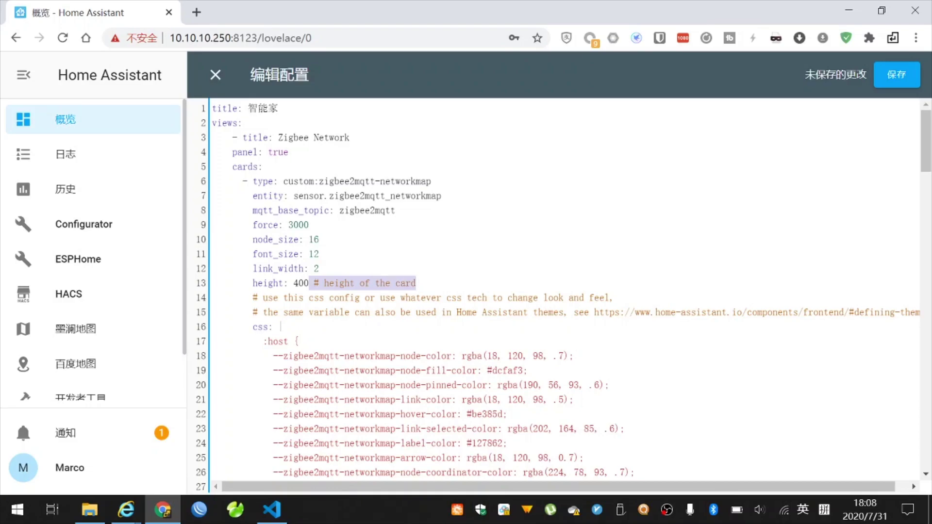
{"action": "key", "text": "BackSpace"}
{"action": "left_click_drag", "start_coordinate": [248, 327], "coordinate": [194, 302]}
{"action": "key", "text": "BackSpace"}
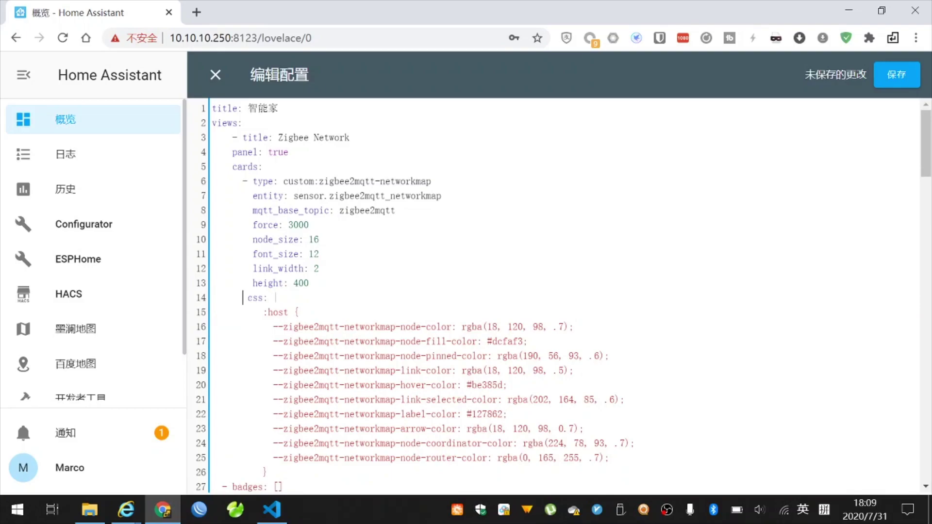
Check the space indentation before "css:" in the pasted view and try to save the configuration.
{"action": "scroll", "coordinate": [558, 296], "scroll_direction": "down", "scroll_amount": 4}
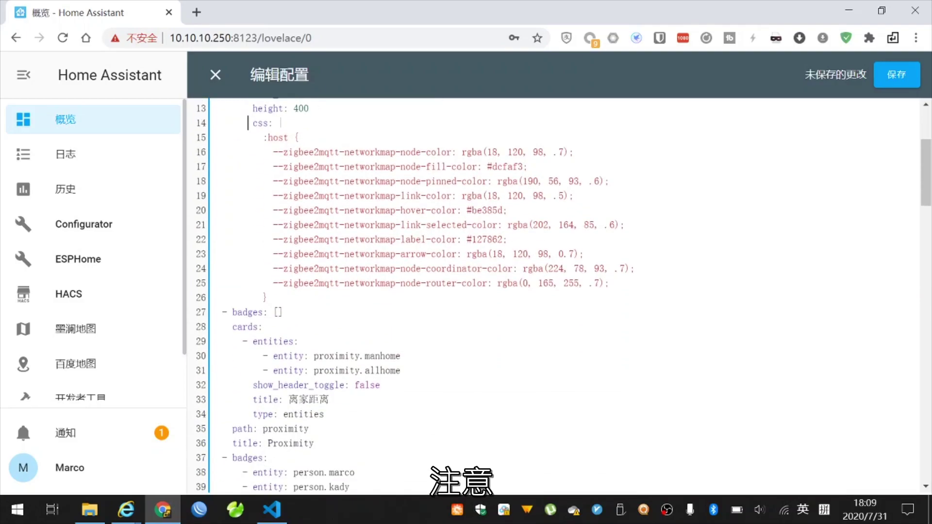
{"action": "scroll", "coordinate": [558, 296], "scroll_direction": "up", "scroll_amount": 2}
{"action": "scroll", "coordinate": [558, 296], "scroll_direction": "up", "scroll_amount": 3}
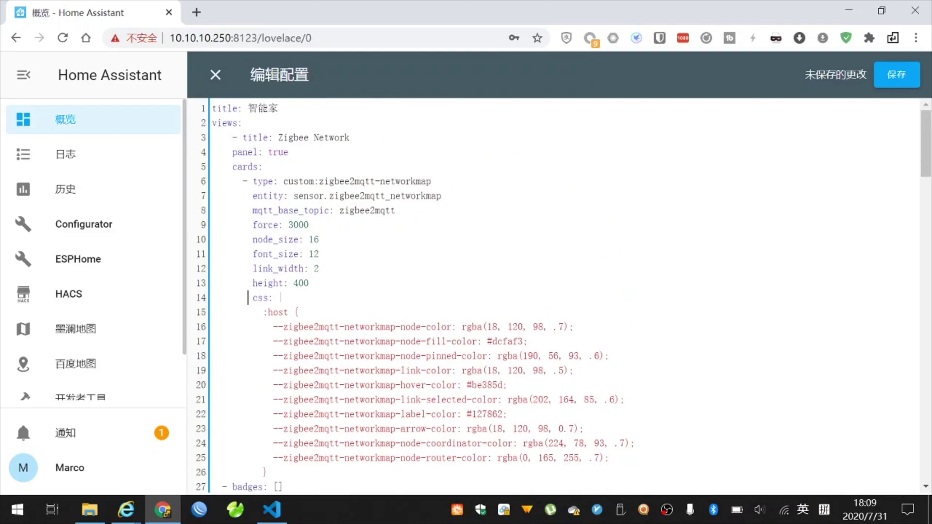
{"action": "left_click_drag", "start_coordinate": [252, 298], "coordinate": [222, 298]}
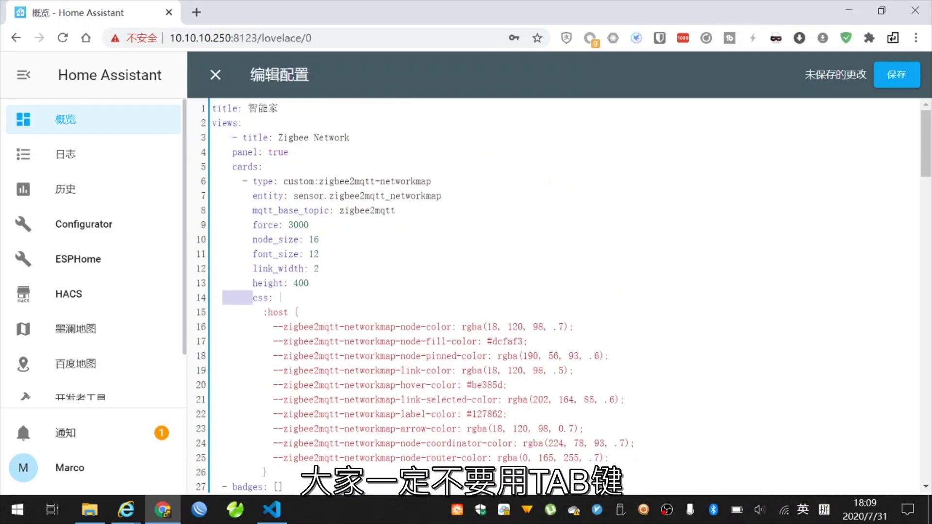
{"action": "left_click", "coordinate": [891, 82]}
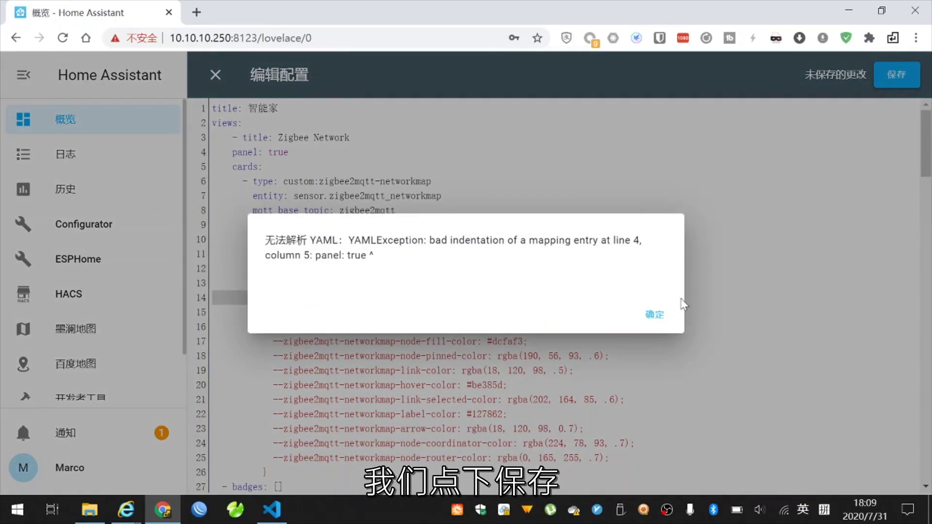
{"action": "left_click", "coordinate": [657, 316]}
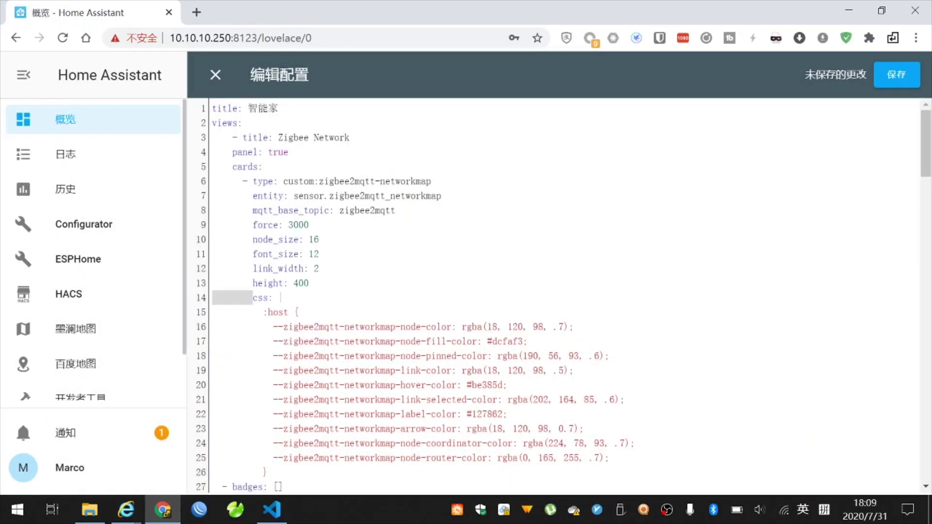
Remove the two extra spaces before "- title: Zigbee Network" and save the configuration.
{"action": "left_click", "coordinate": [233, 138]}
{"action": "key", "text": "BackSpace"}
{"action": "key", "text": "BackSpace"}
{"action": "left_click", "coordinate": [906, 81]}
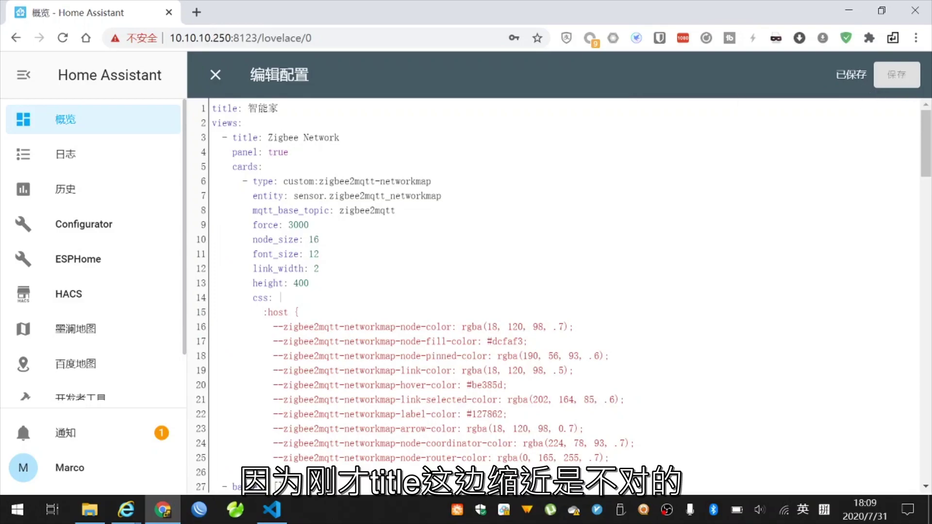
{"action": "left_click_drag", "start_coordinate": [223, 137], "coordinate": [284, 138]}
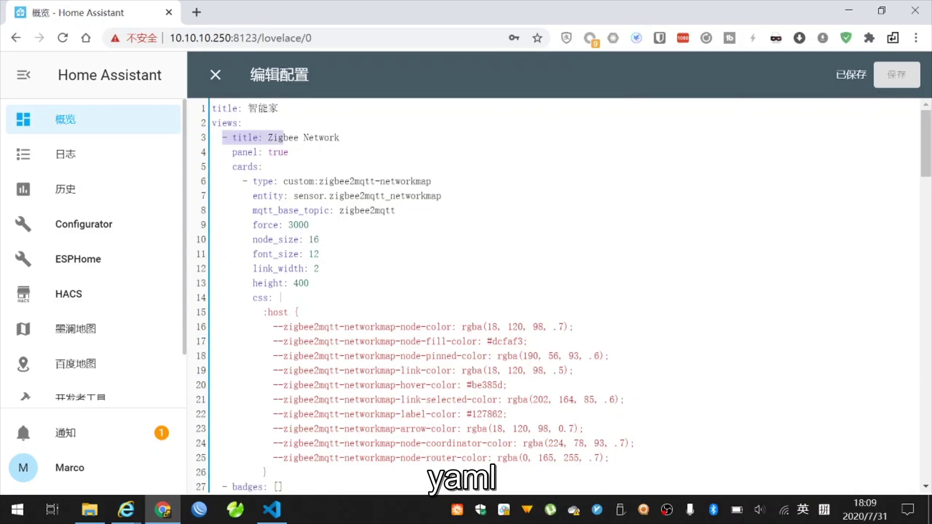
{"action": "left_click", "coordinate": [212, 166]}
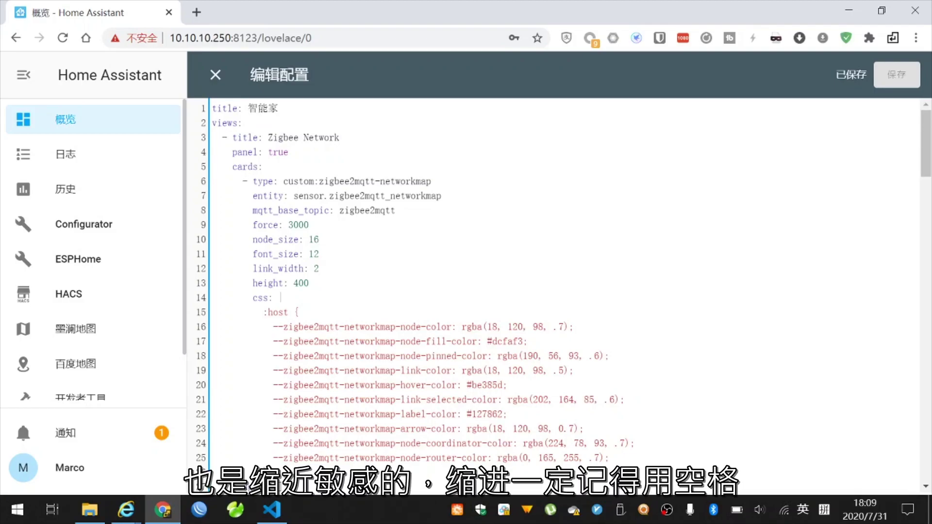
Leave dashboard editing, move the coordinator node around in the Zigbee Network view, and refresh the map.
{"action": "left_click", "coordinate": [215, 74]}
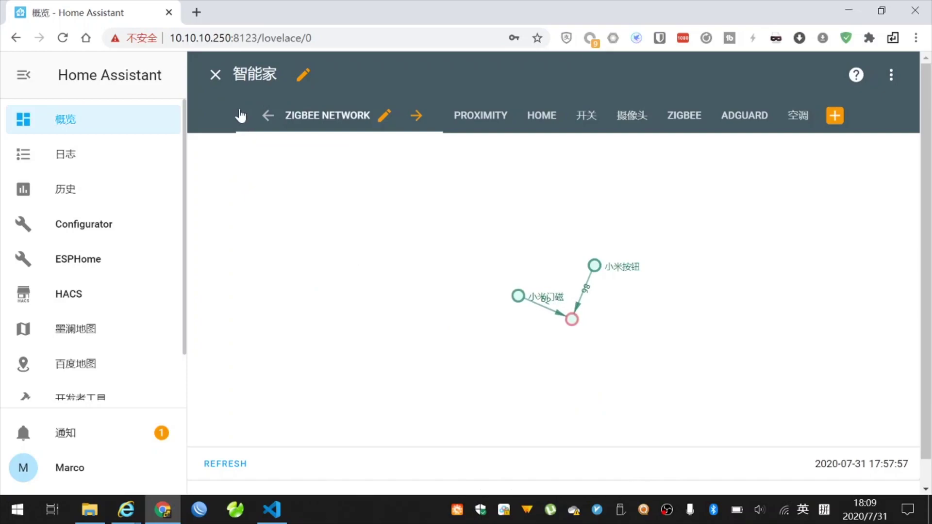
{"action": "left_click", "coordinate": [218, 76]}
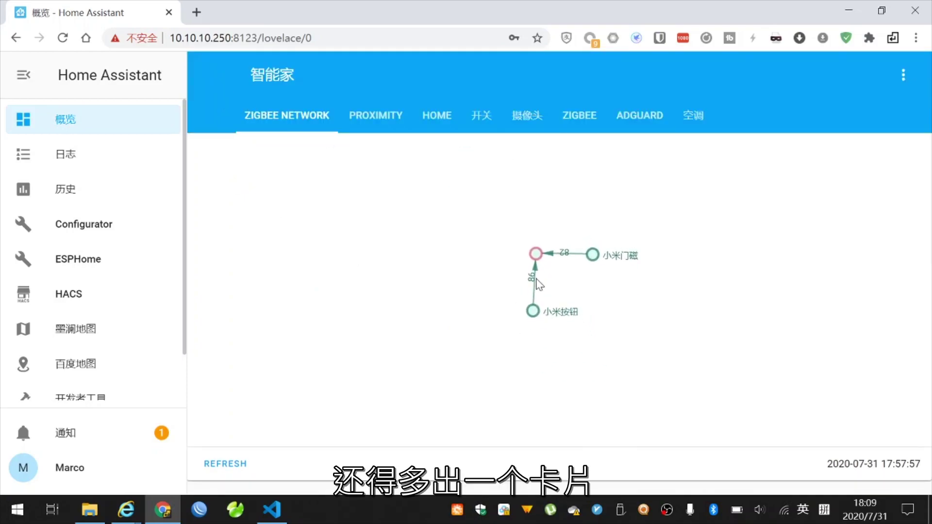
{"action": "left_click_drag", "start_coordinate": [534, 250], "coordinate": [682, 413]}
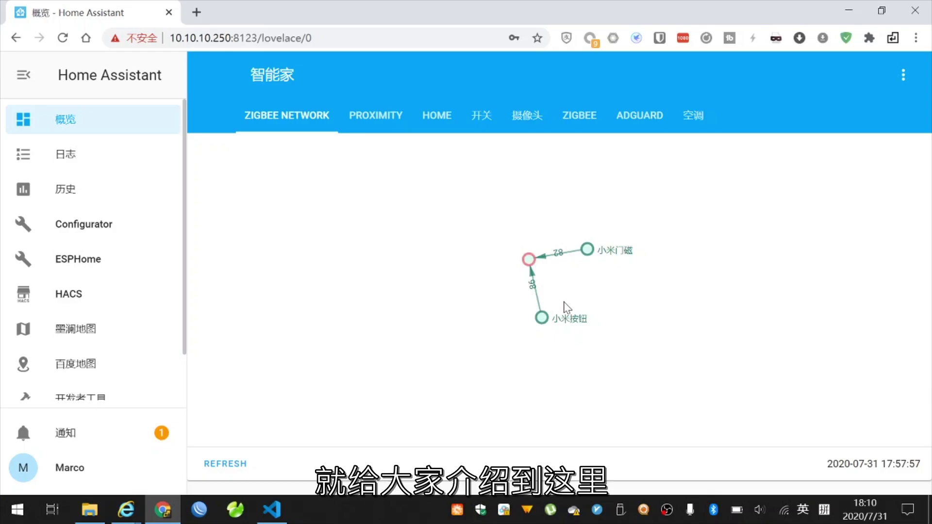
{"action": "left_click", "coordinate": [245, 464]}
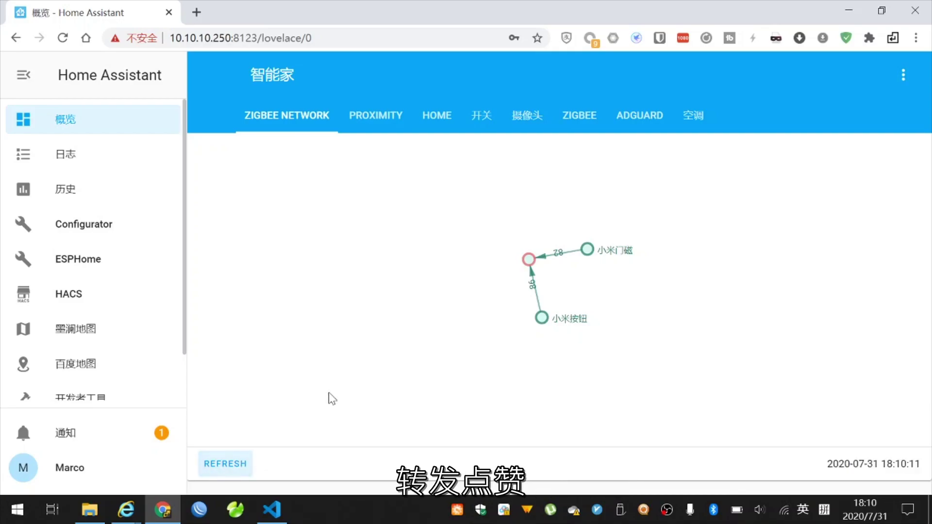